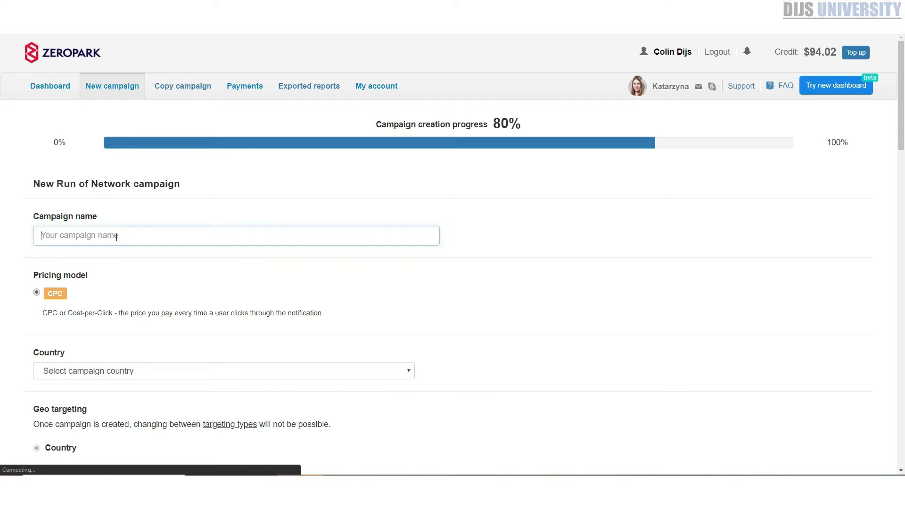
Step: Name the campaign "CC Submit - Ireland - I phone"
{"action": "left_click", "coordinate": [117, 237]}
{"action": "left_click", "coordinate": [117, 237]}
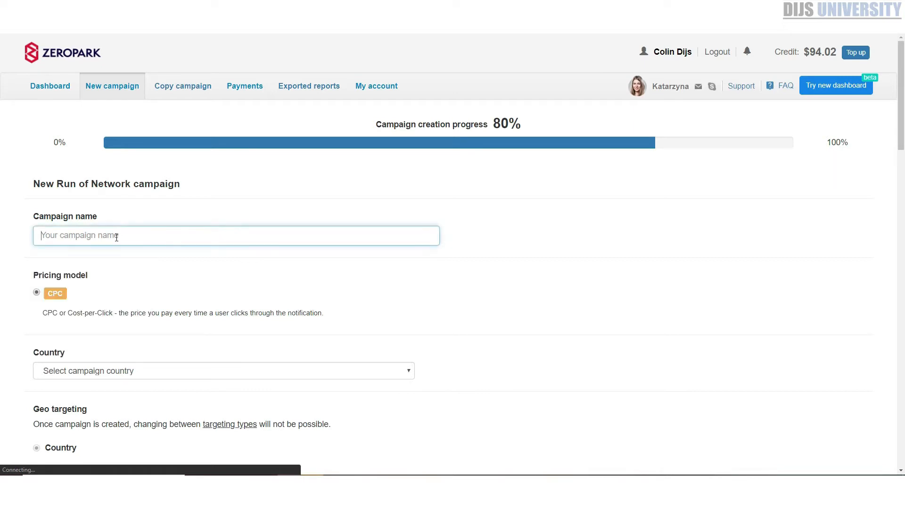
{"action": "type", "text": "CC Subm"}
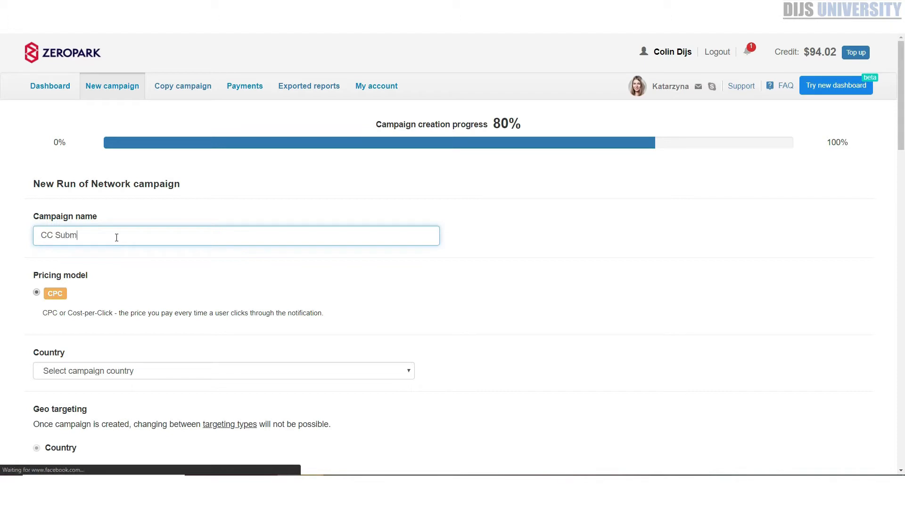
{"action": "type", "text": "it - Irelnad"}
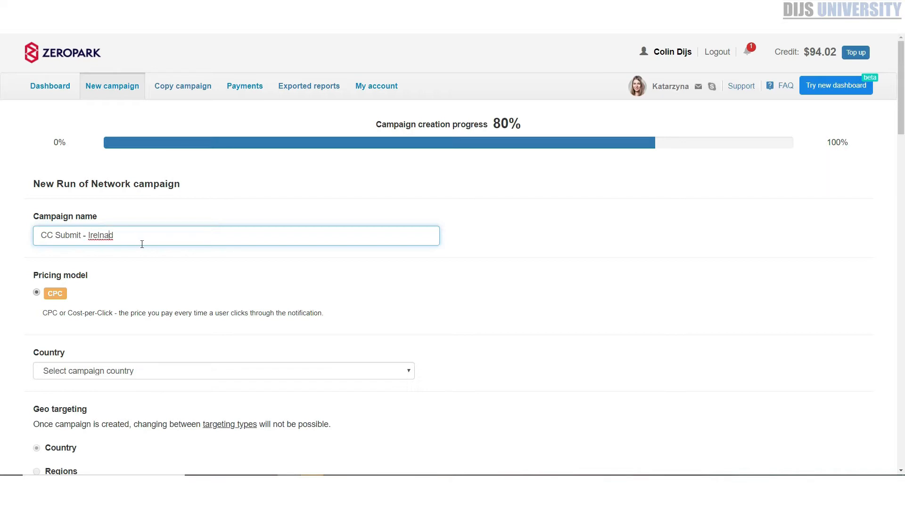
{"action": "left_click_drag", "start_coordinate": [142, 243], "coordinate": [96, 243]}
{"action": "type", "text": "eland - I phone"}
Step: Set the campaign country to Ireland
{"action": "left_click", "coordinate": [89, 369]}
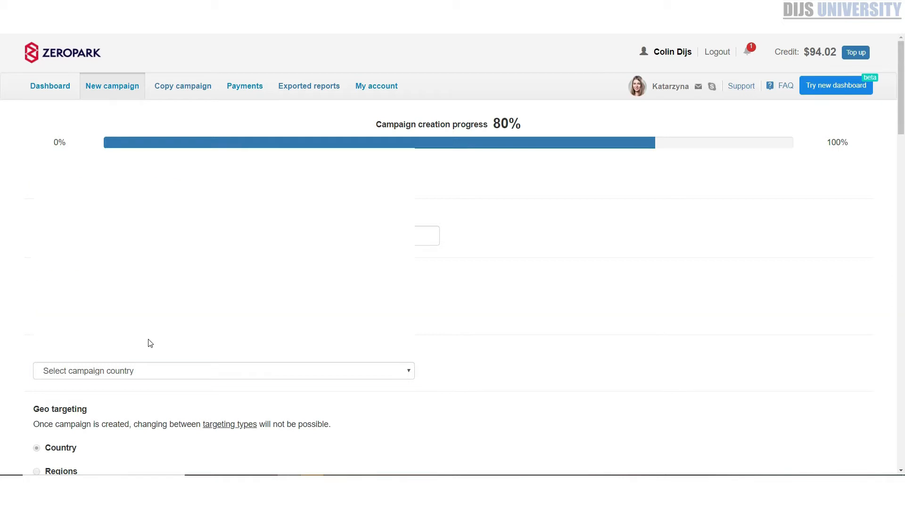
{"action": "left_click", "coordinate": [162, 377]}
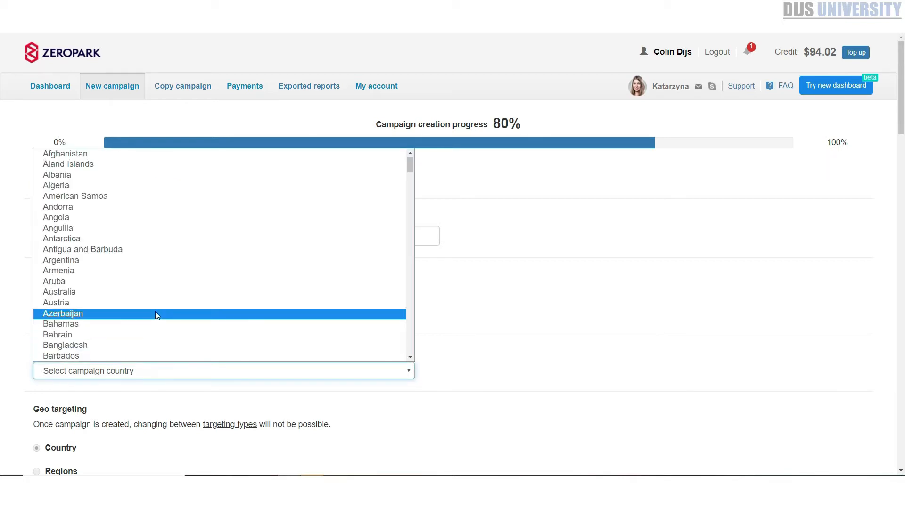
{"action": "type", "text": "iran"}
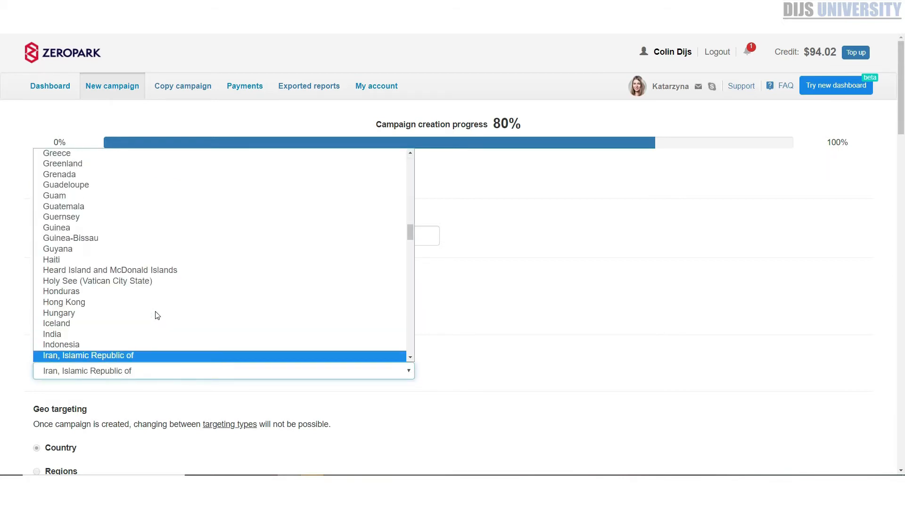
{"action": "type", "text": "e"}
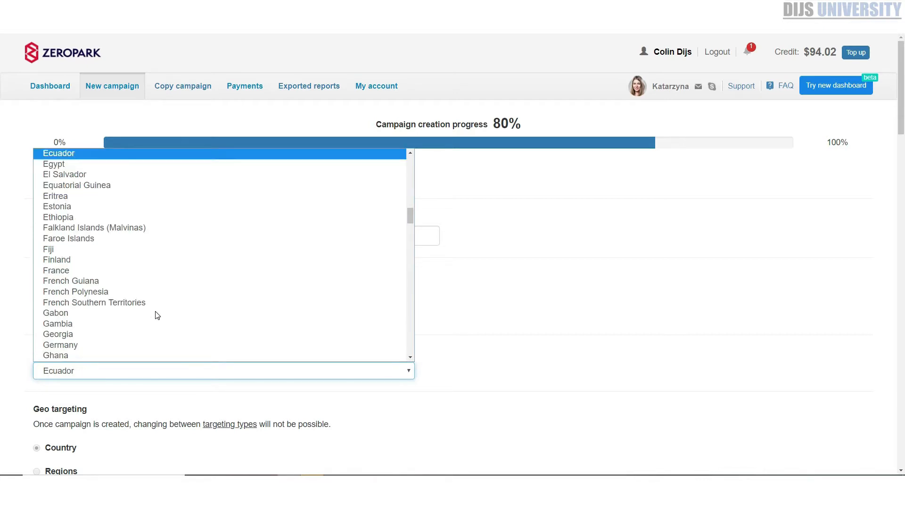
{"action": "type", "text": "iran"}
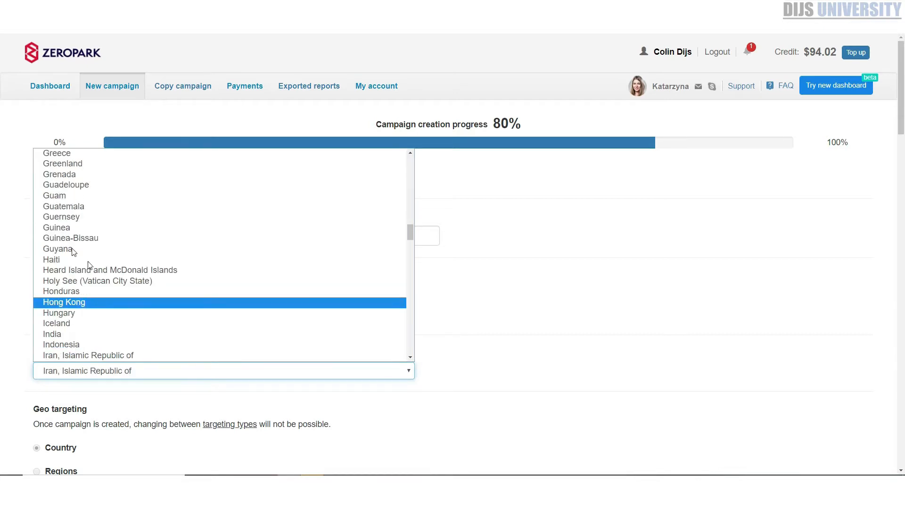
{"action": "scroll", "coordinate": [108, 306], "scroll_direction": "down", "scroll_amount": 4}
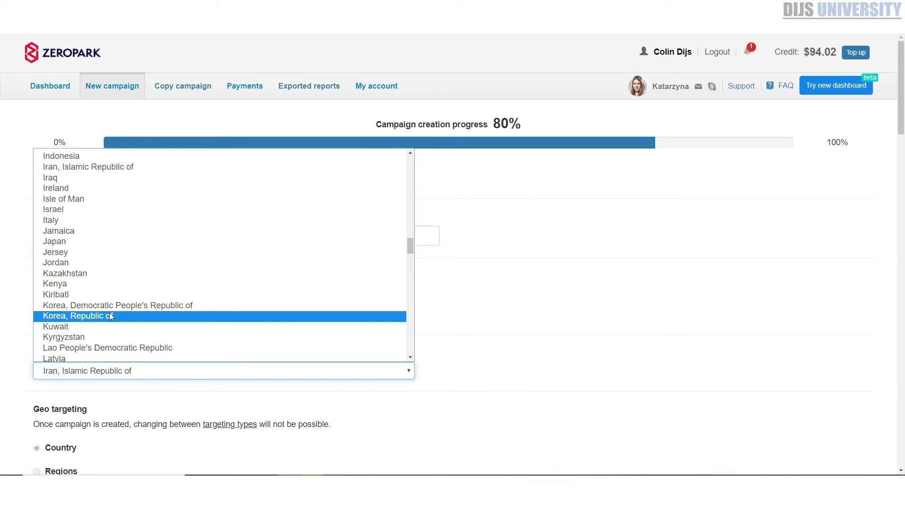
{"action": "scroll", "coordinate": [110, 315], "scroll_direction": "up", "scroll_amount": 4}
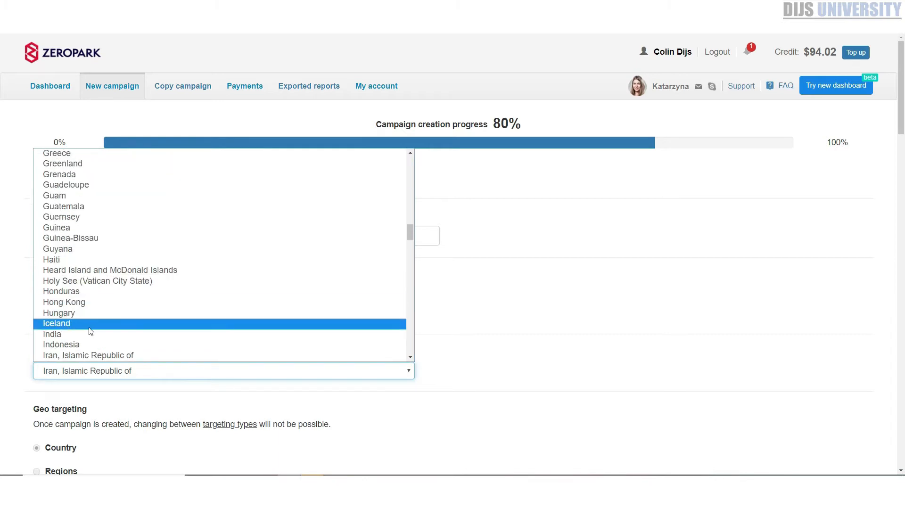
{"action": "scroll", "coordinate": [85, 334], "scroll_direction": "down", "scroll_amount": 2}
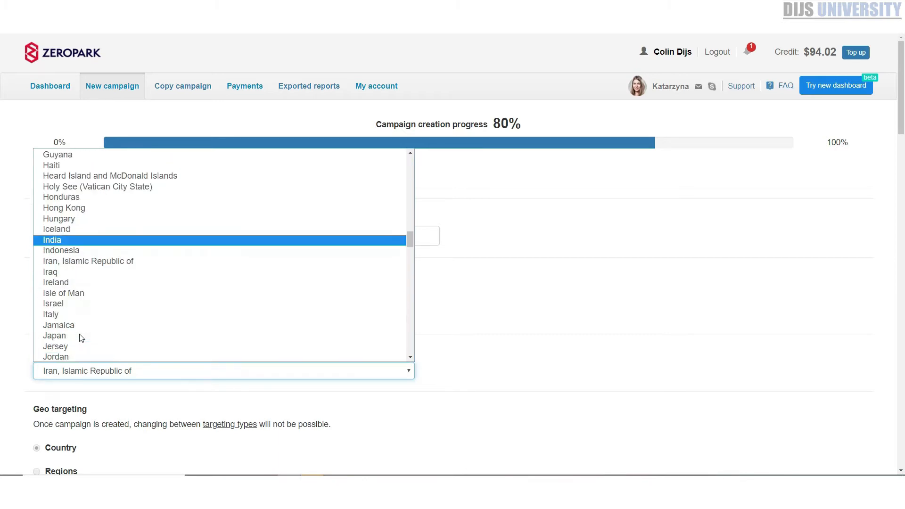
{"action": "left_click", "coordinate": [53, 285]}
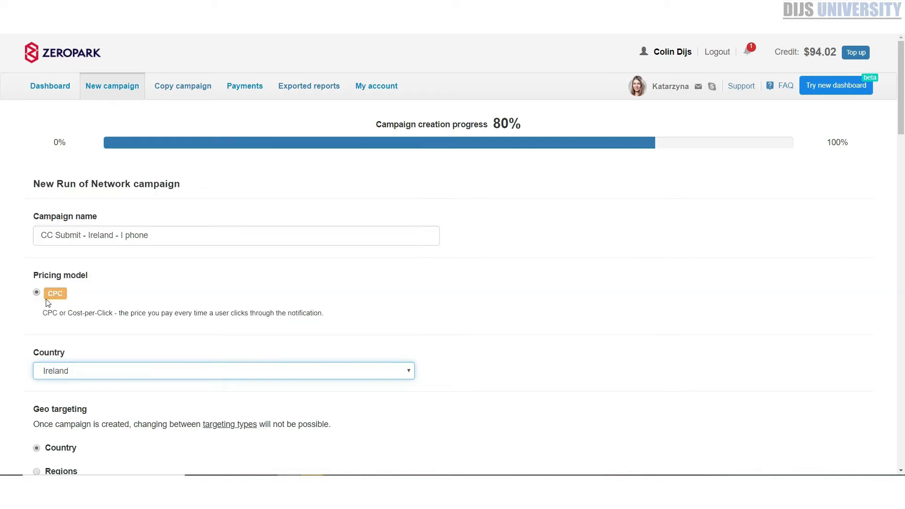
Step: Examine the geo targeting settings and the languages offered for language targeting
{"action": "scroll", "coordinate": [153, 322], "scroll_direction": "down", "scroll_amount": 1}
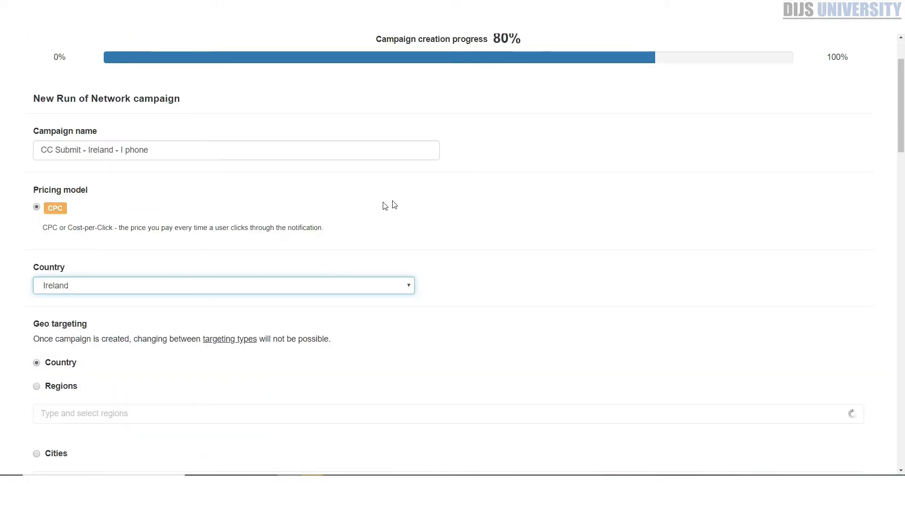
{"action": "scroll", "coordinate": [414, 206], "scroll_direction": "down", "scroll_amount": 3}
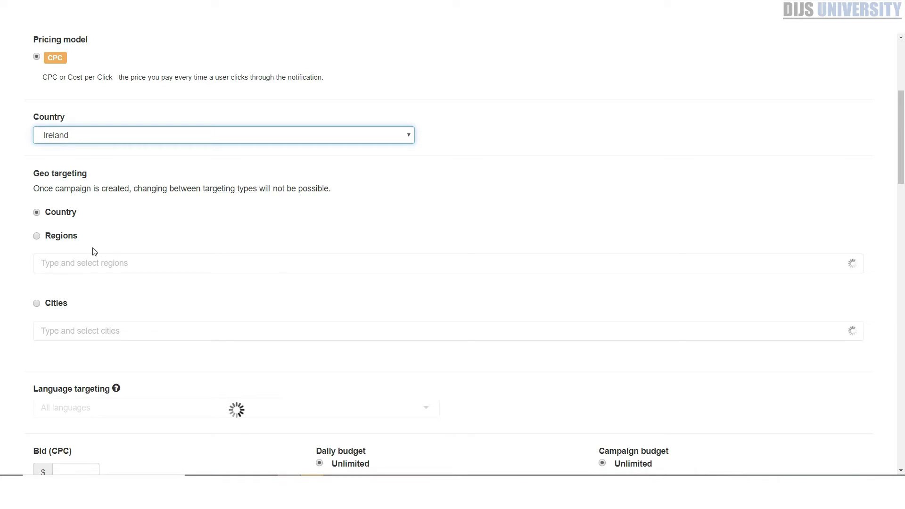
{"action": "scroll", "coordinate": [97, 254], "scroll_direction": "down", "scroll_amount": 2}
{"action": "scroll", "coordinate": [125, 212], "scroll_direction": "down", "scroll_amount": 2}
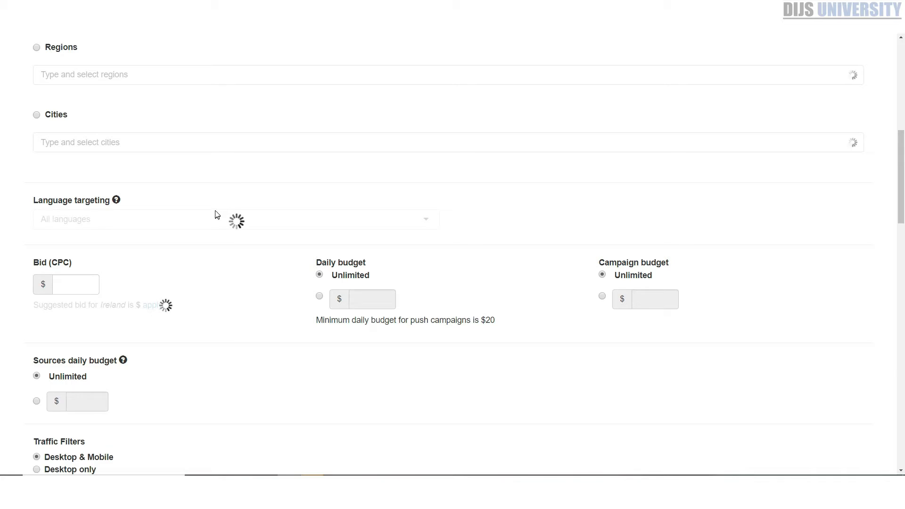
{"action": "scroll", "coordinate": [141, 129], "scroll_direction": "up", "scroll_amount": 1}
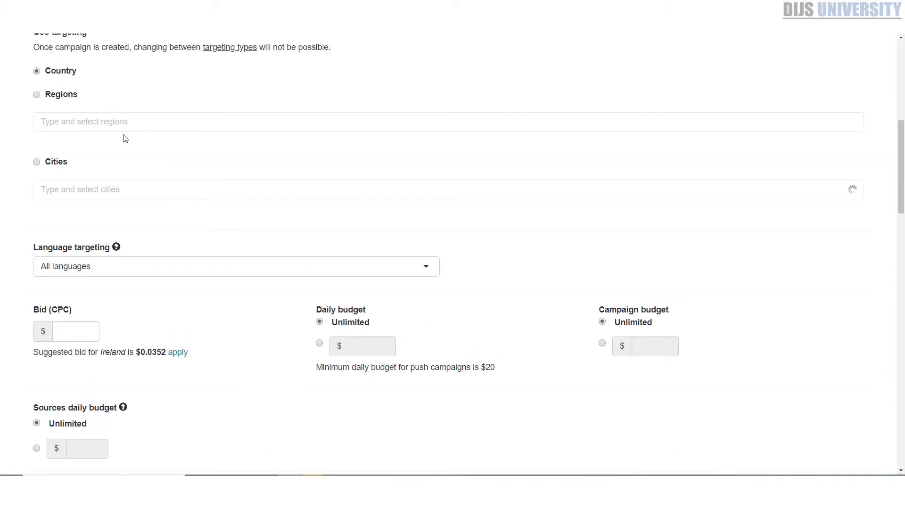
{"action": "scroll", "coordinate": [123, 214], "scroll_direction": "down", "scroll_amount": 2}
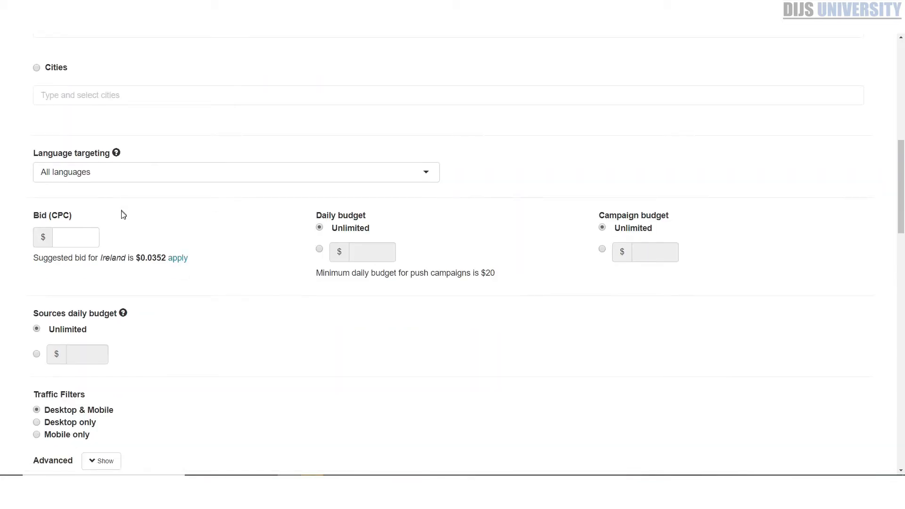
{"action": "left_click", "coordinate": [80, 173]}
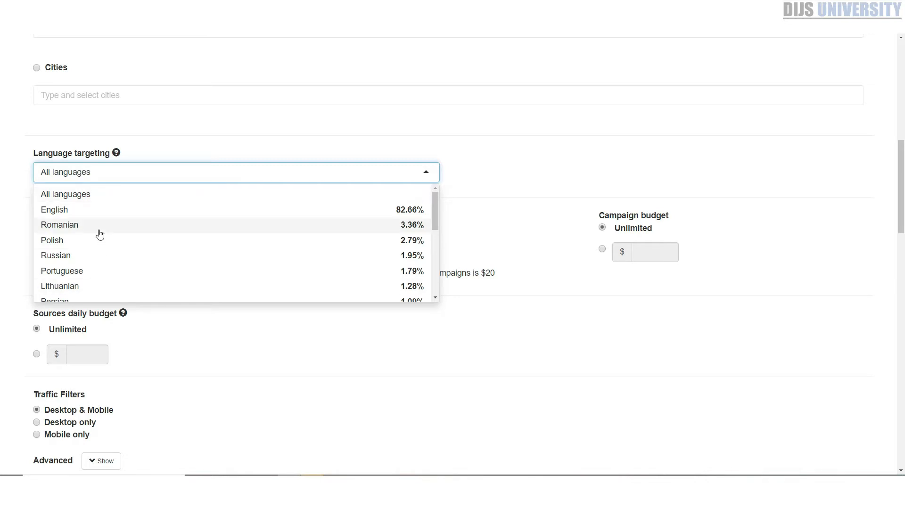
{"action": "scroll", "coordinate": [117, 216], "scroll_direction": "down", "scroll_amount": 1}
{"action": "scroll", "coordinate": [121, 233], "scroll_direction": "down", "scroll_amount": 1}
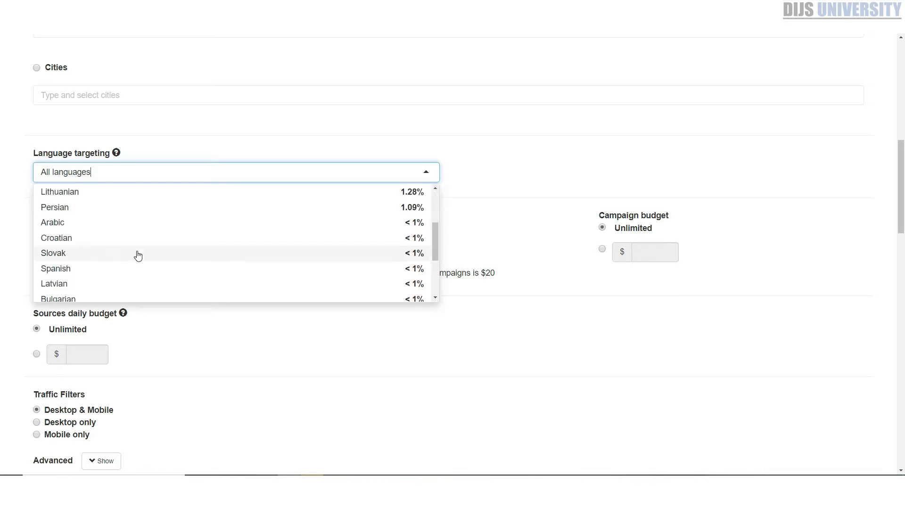
{"action": "scroll", "coordinate": [146, 245], "scroll_direction": "up", "scroll_amount": 2}
{"action": "left_click", "coordinate": [424, 152]}
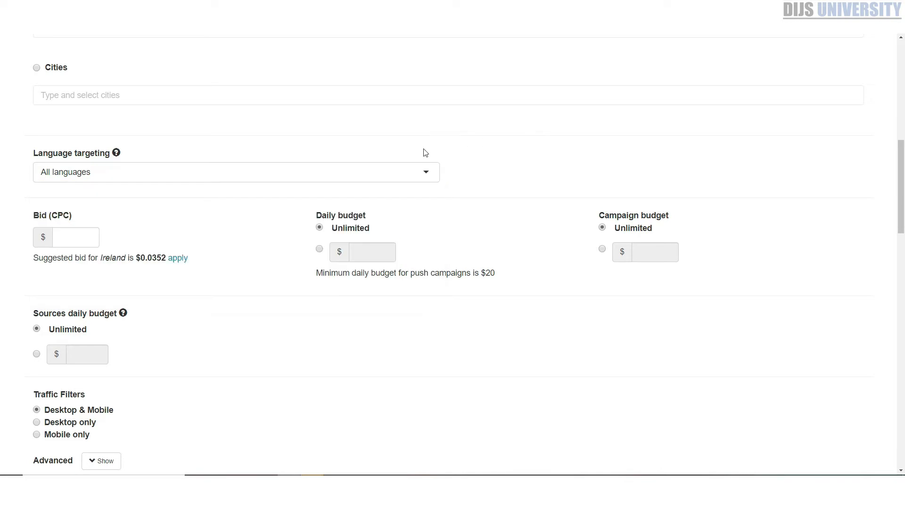
Step: Apply the suggested CPC bid of $0.0352 and limit spending to a $50 daily budget and a $150 campaign budget
{"action": "scroll", "coordinate": [232, 204], "scroll_direction": "down", "scroll_amount": 2}
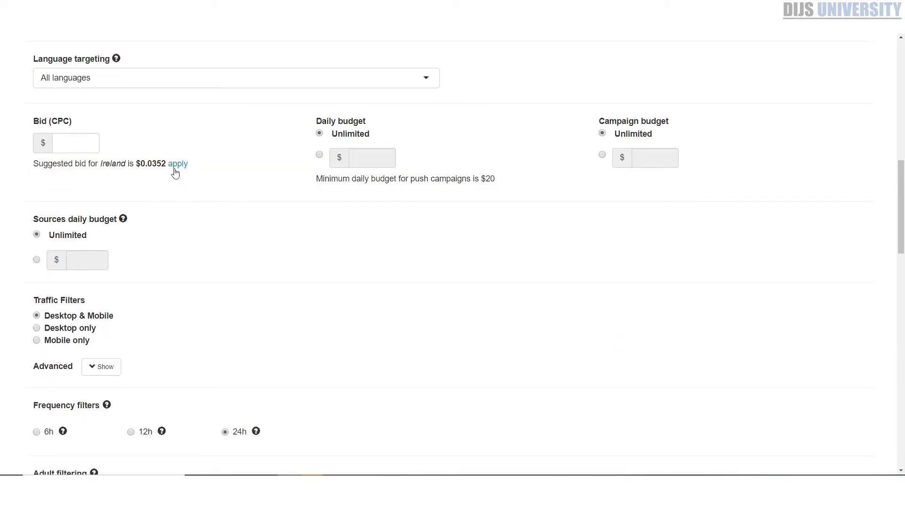
{"action": "left_click", "coordinate": [172, 165]}
{"action": "left_click", "coordinate": [320, 156]}
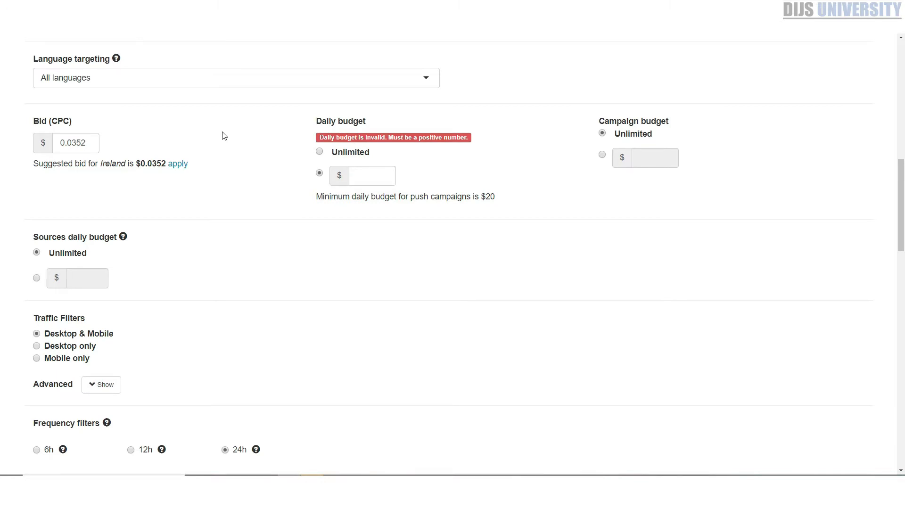
{"action": "left_click", "coordinate": [373, 183]}
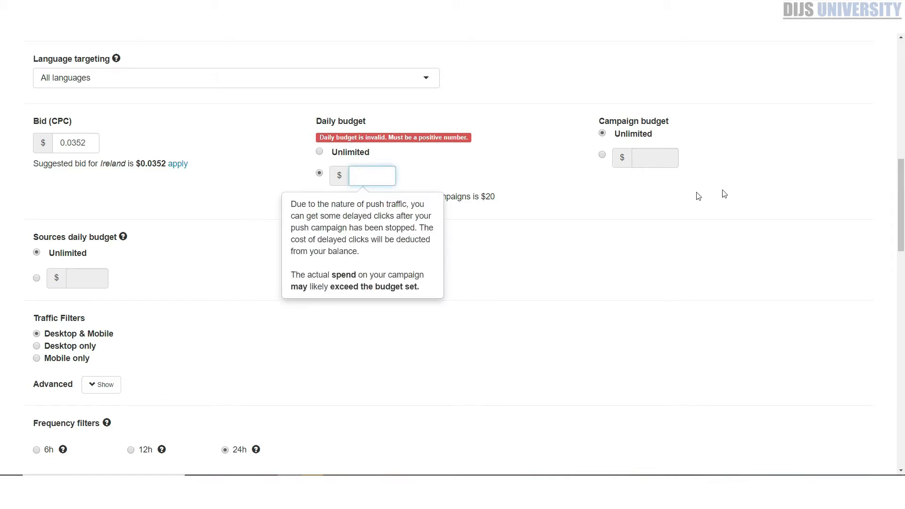
{"action": "left_click", "coordinate": [602, 155]}
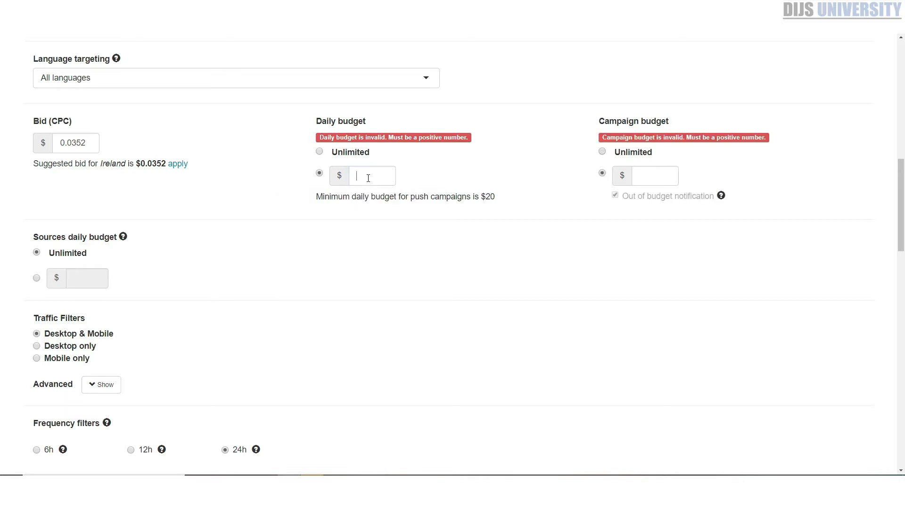
{"action": "left_click", "coordinate": [368, 178]}
{"action": "type", "text": "50"}
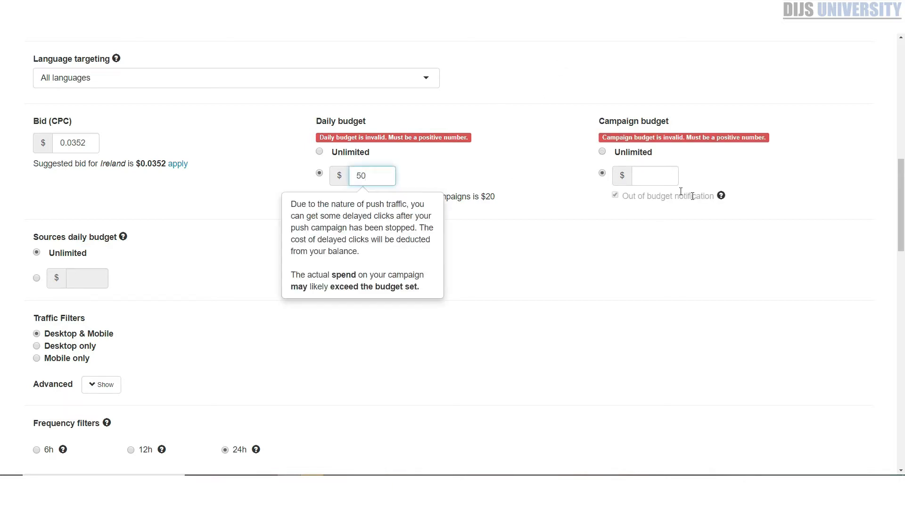
{"action": "left_click", "coordinate": [640, 170]}
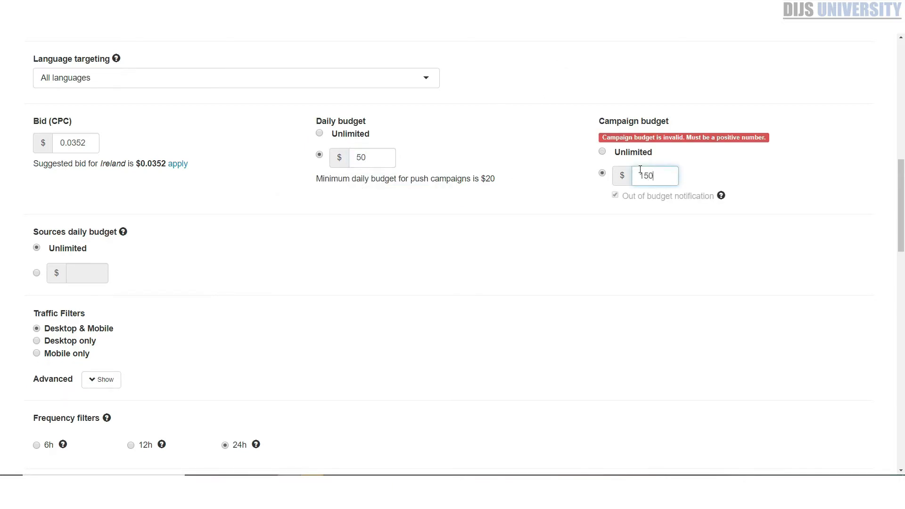
{"action": "left_click", "coordinate": [168, 270]}
Step: Restrict the campaign's traffic filter to mobile only
{"action": "scroll", "coordinate": [168, 269], "scroll_direction": "down", "scroll_amount": 1}
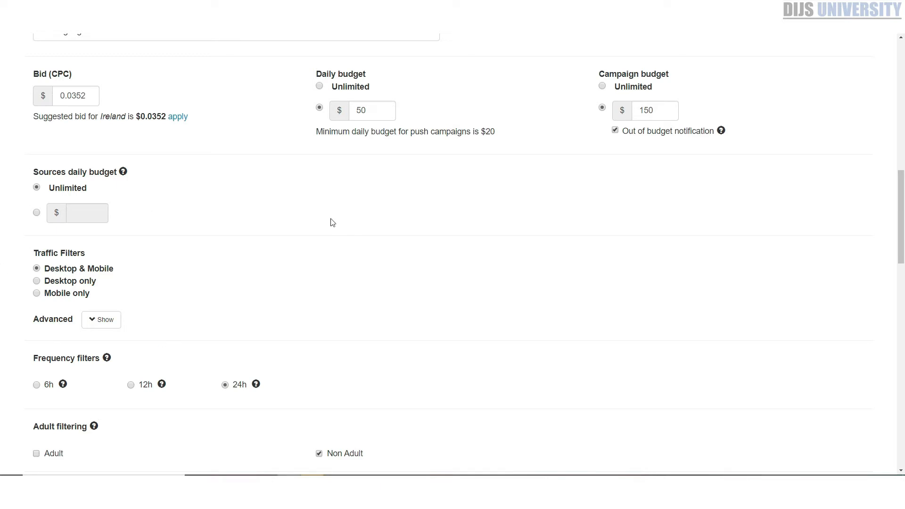
{"action": "scroll", "coordinate": [115, 224], "scroll_direction": "down", "scroll_amount": 2}
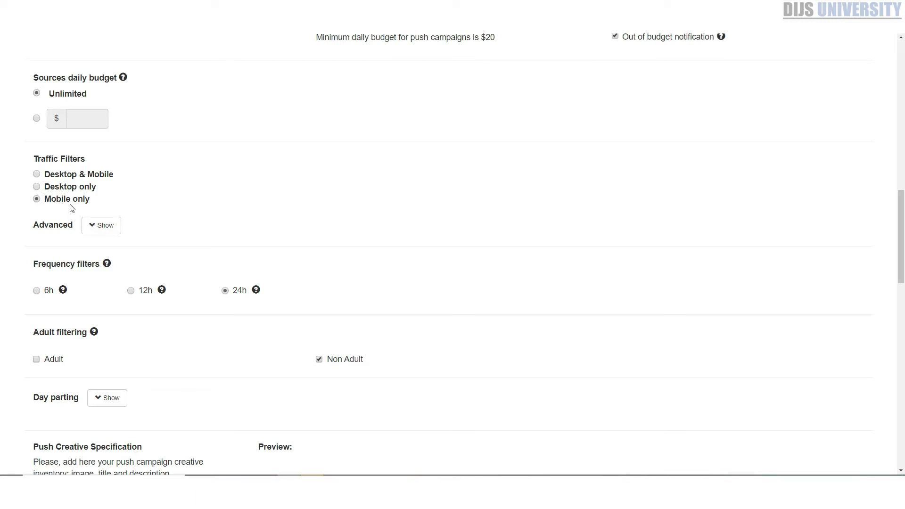
{"action": "scroll", "coordinate": [30, 228], "scroll_direction": "down", "scroll_amount": 1}
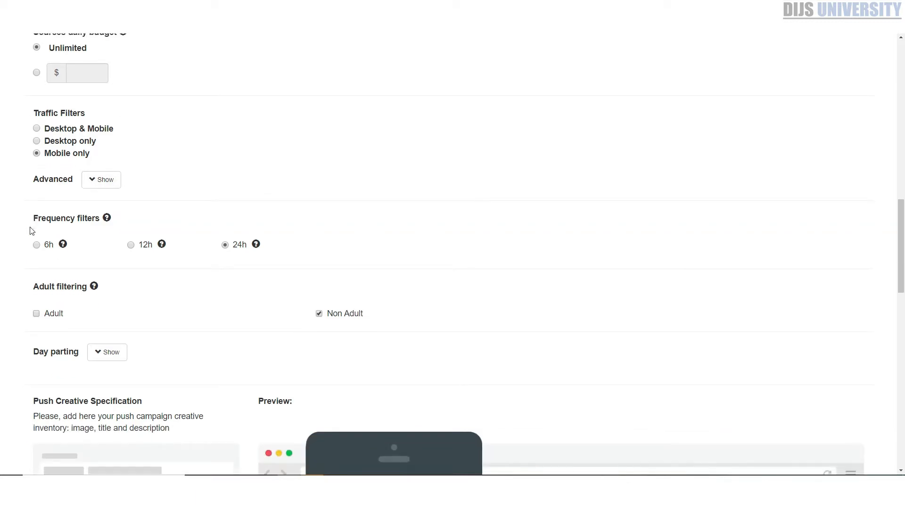
Step: Show the advanced traffic filters, set the mobile network source to selected carriers, and review the carriers available for Ireland
{"action": "left_click", "coordinate": [97, 184]}
{"action": "scroll", "coordinate": [171, 210], "scroll_direction": "down", "scroll_amount": 1}
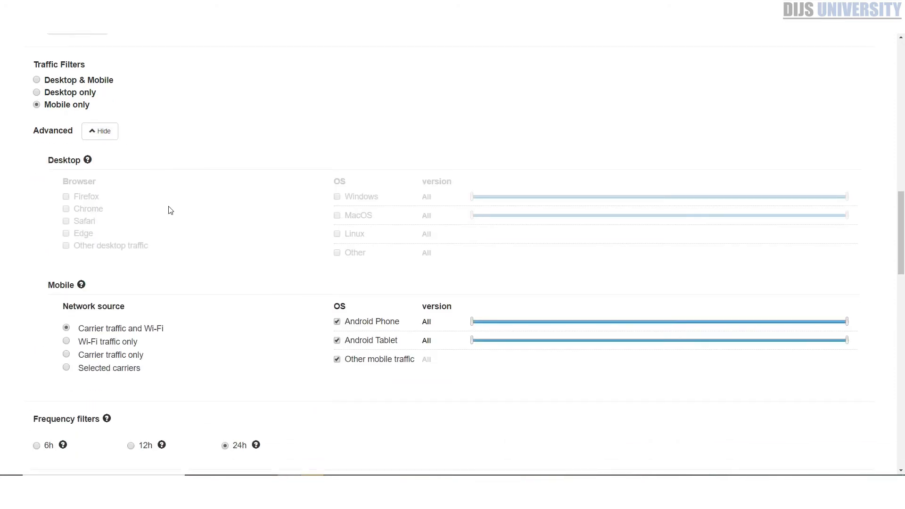
{"action": "scroll", "coordinate": [215, 255], "scroll_direction": "down", "scroll_amount": 3}
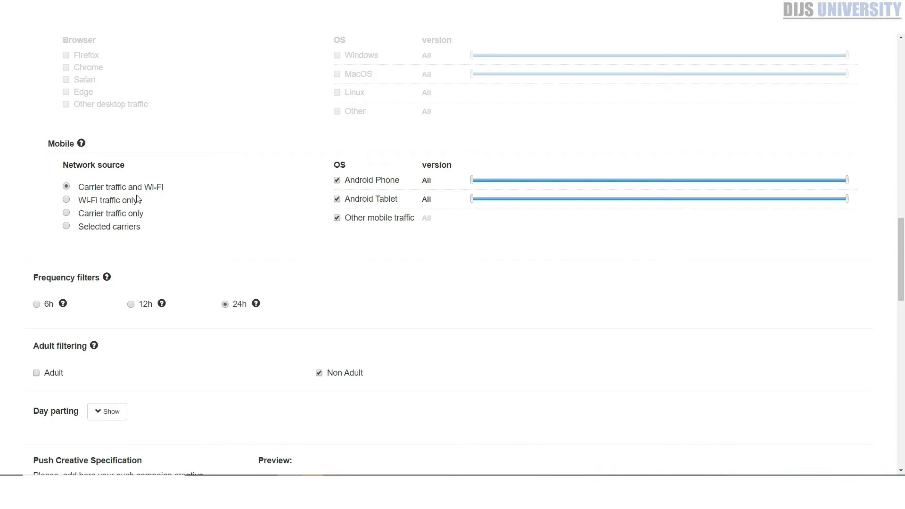
{"action": "left_click", "coordinate": [95, 228]}
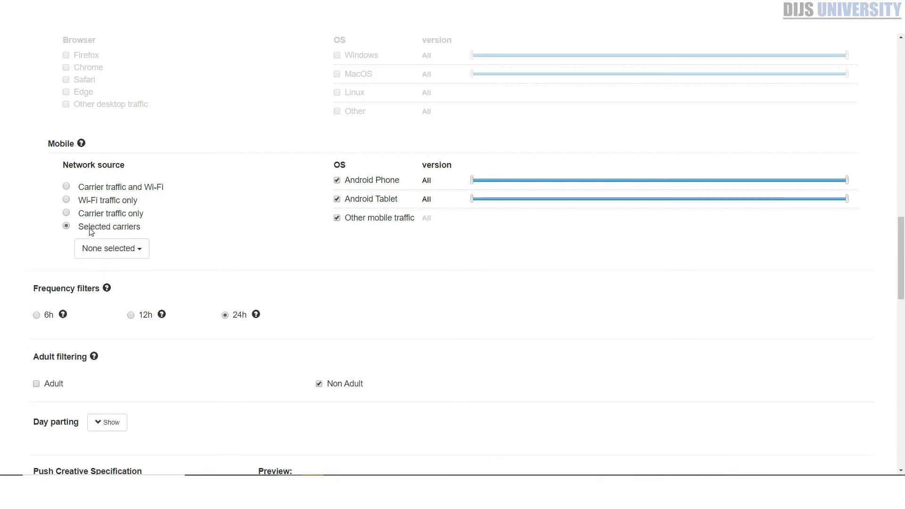
{"action": "left_click", "coordinate": [123, 249]}
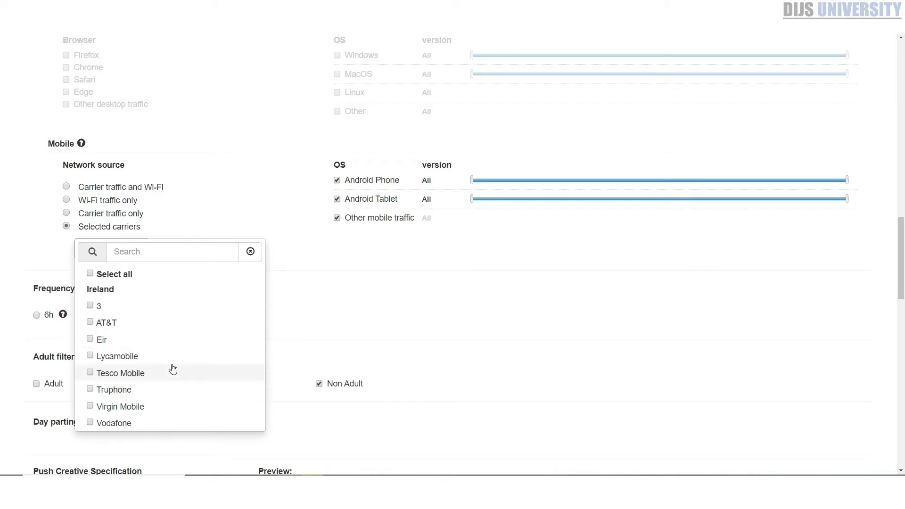
{"action": "scroll", "coordinate": [174, 367], "scroll_direction": "down", "scroll_amount": 1}
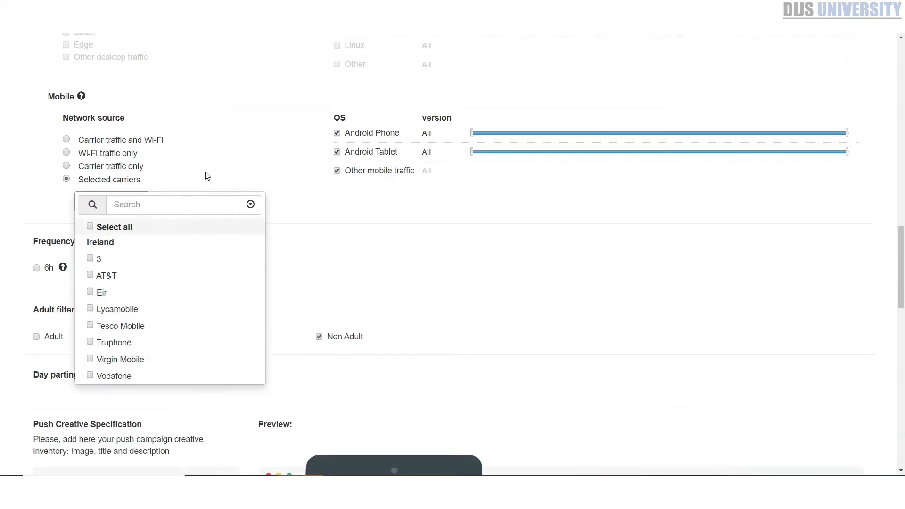
{"action": "left_click", "coordinate": [274, 146]}
{"action": "scroll", "coordinate": [383, 164], "scroll_direction": "up", "scroll_amount": 1}
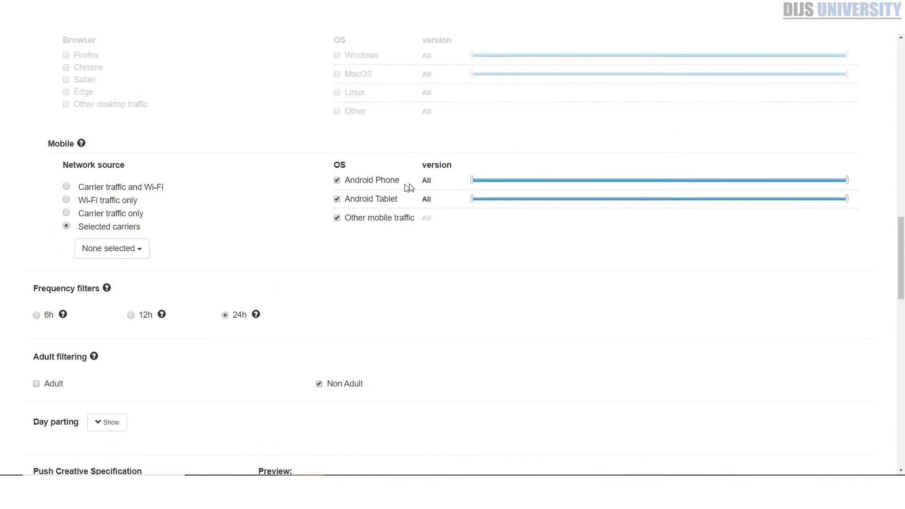
Step: Show the day parting schedule and switch it to a campaign custom timezone
{"action": "scroll", "coordinate": [481, 205], "scroll_direction": "down", "scroll_amount": 3}
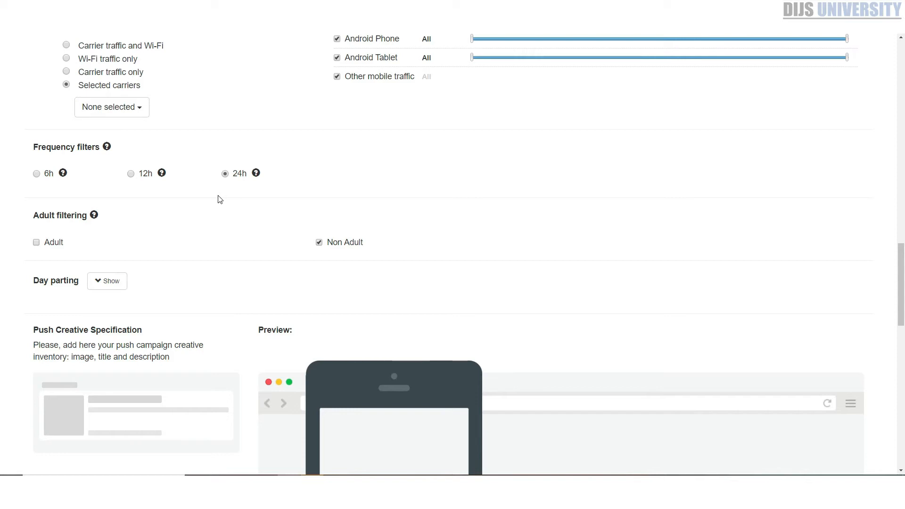
{"action": "scroll", "coordinate": [218, 199], "scroll_direction": "down", "scroll_amount": 2}
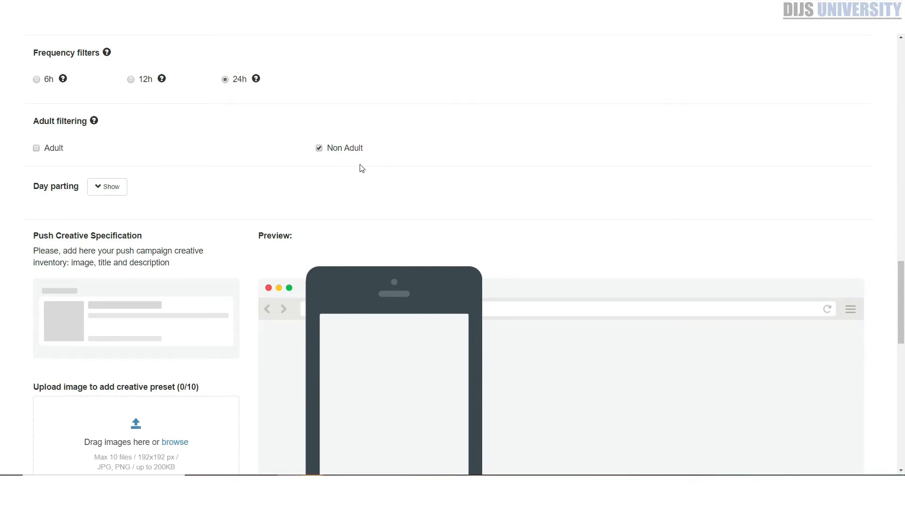
{"action": "left_click", "coordinate": [114, 198]}
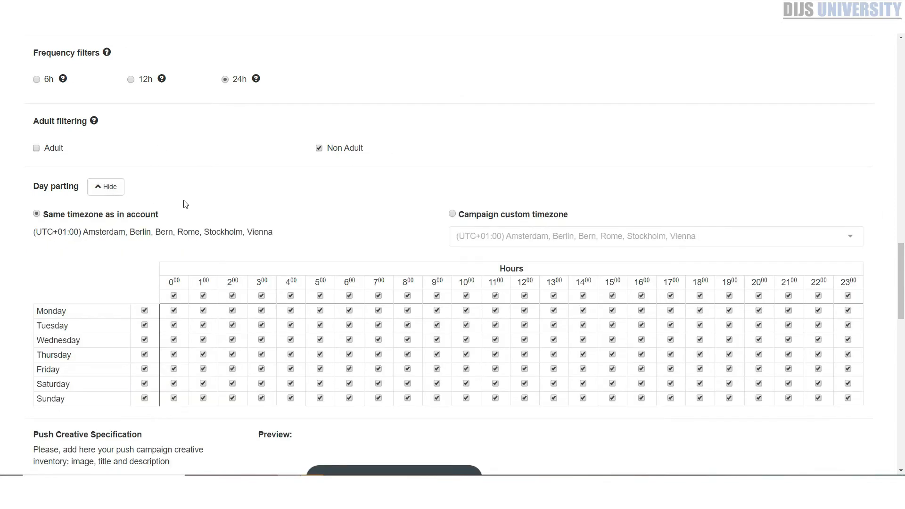
{"action": "scroll", "coordinate": [285, 78], "scroll_direction": "down", "scroll_amount": 2}
{"action": "left_click", "coordinate": [511, 142]}
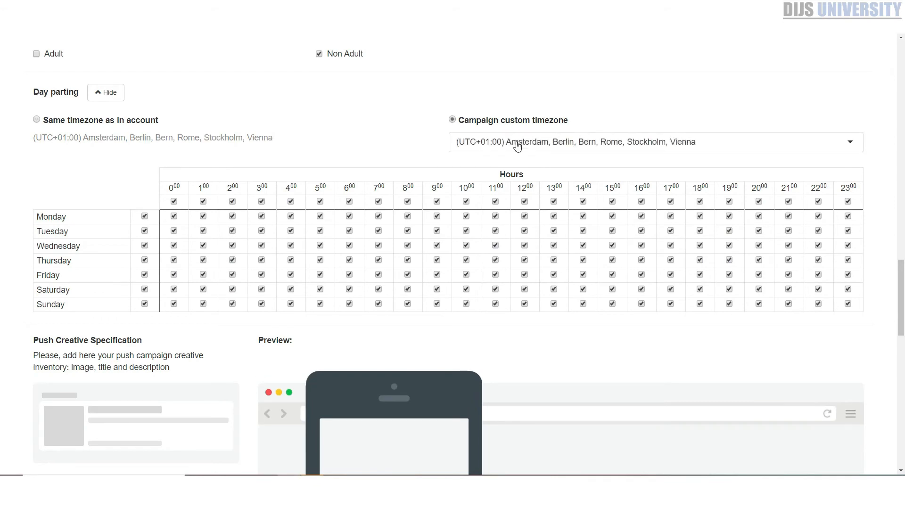
Step: Examine the timezones offered for the campaign's custom timezone, from UTC-12:00 to UTC+13:00, without changing the selection
{"action": "left_click", "coordinate": [517, 145]}
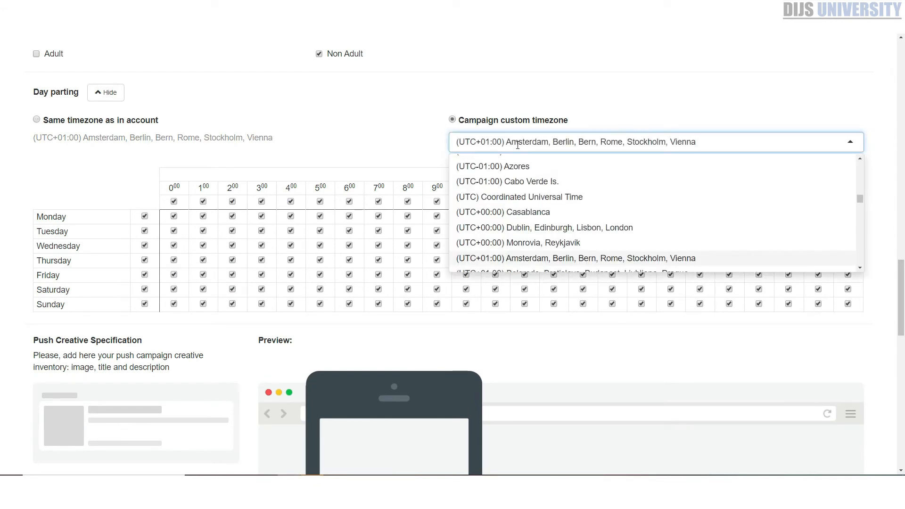
{"action": "left_click", "coordinate": [517, 146]}
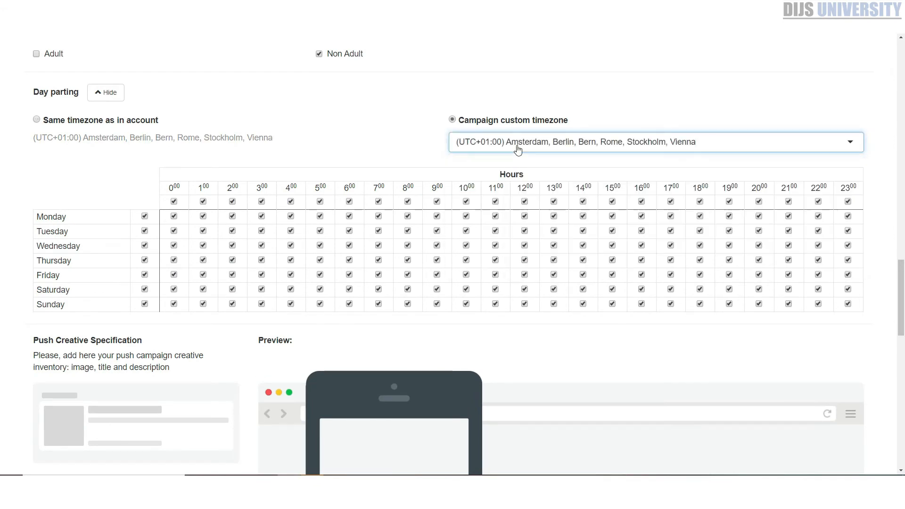
{"action": "left_click", "coordinate": [706, 145]}
{"action": "left_click", "coordinate": [705, 145]}
{"action": "left_click", "coordinate": [508, 145]}
{"action": "scroll", "coordinate": [564, 207], "scroll_direction": "down", "scroll_amount": 2}
{"action": "scroll", "coordinate": [564, 207], "scroll_direction": "down", "scroll_amount": 5}
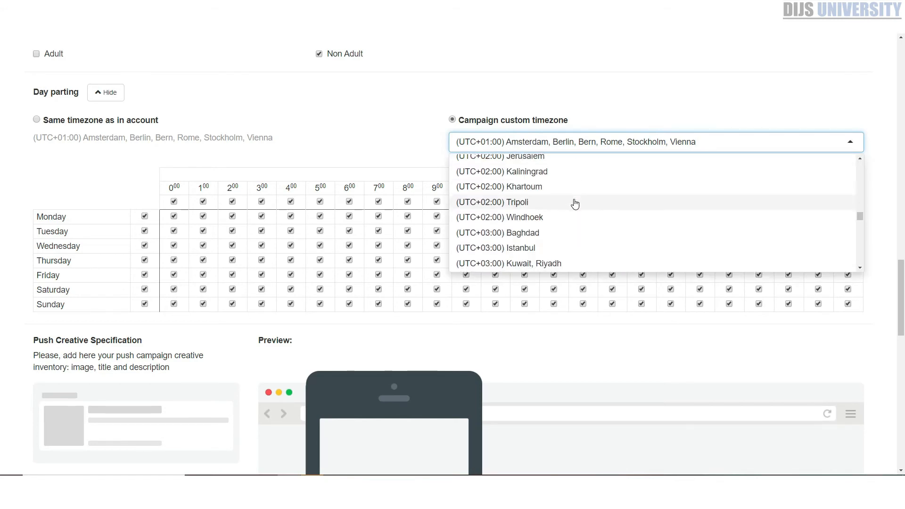
{"action": "scroll", "coordinate": [574, 204], "scroll_direction": "down", "scroll_amount": 3}
{"action": "scroll", "coordinate": [575, 204], "scroll_direction": "down", "scroll_amount": 3}
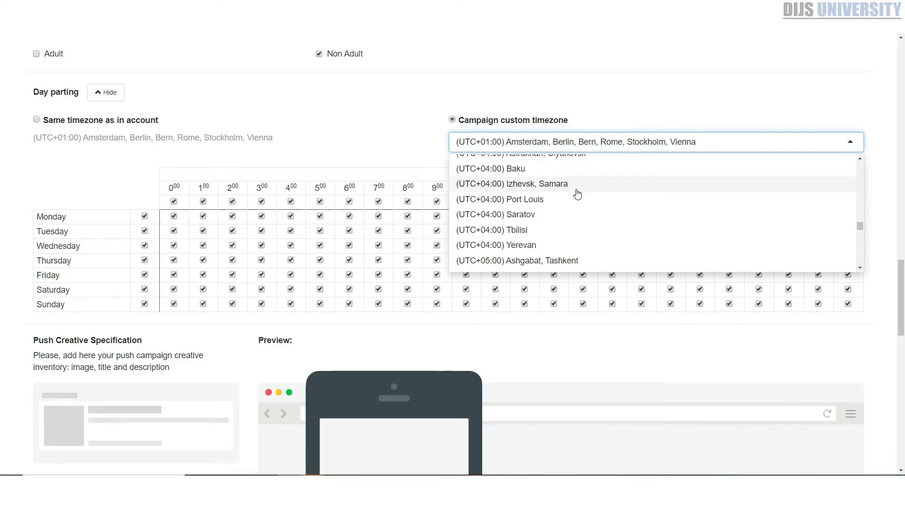
{"action": "scroll", "coordinate": [580, 186], "scroll_direction": "down", "scroll_amount": 3}
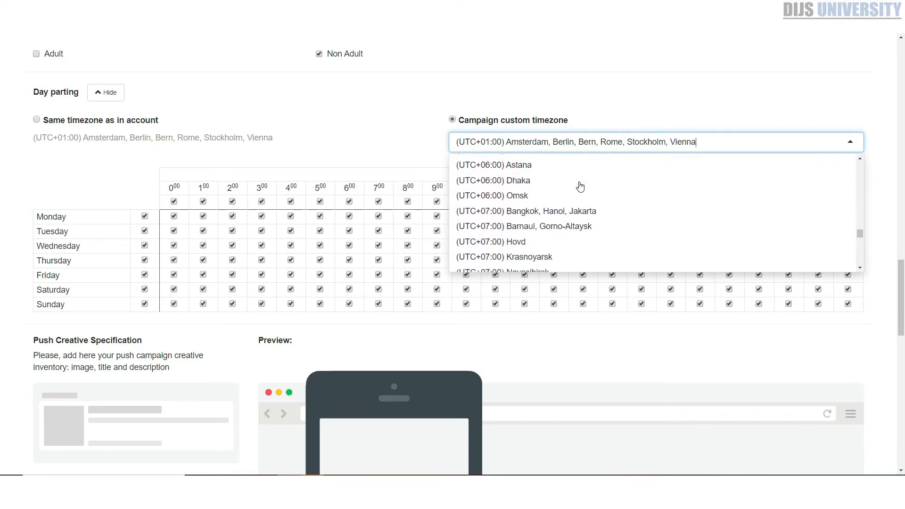
{"action": "scroll", "coordinate": [580, 187], "scroll_direction": "down", "scroll_amount": 3}
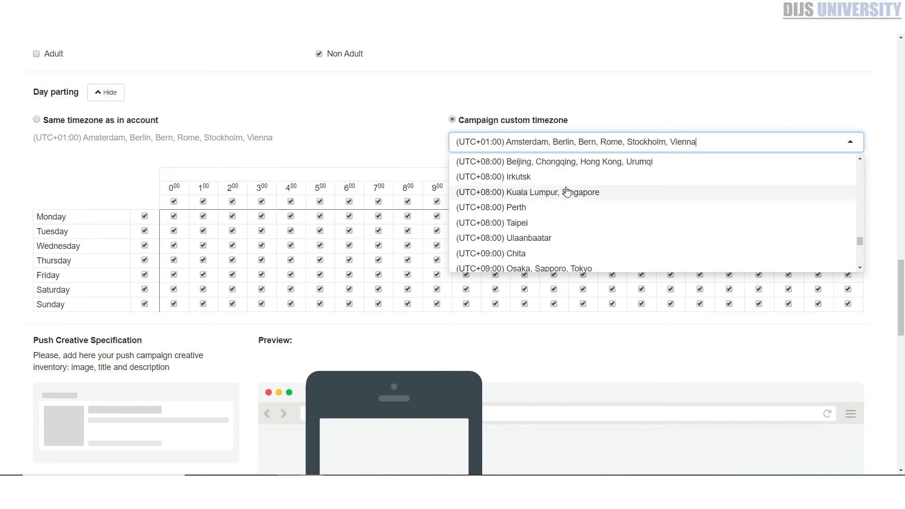
{"action": "scroll", "coordinate": [567, 191], "scroll_direction": "down", "scroll_amount": 3}
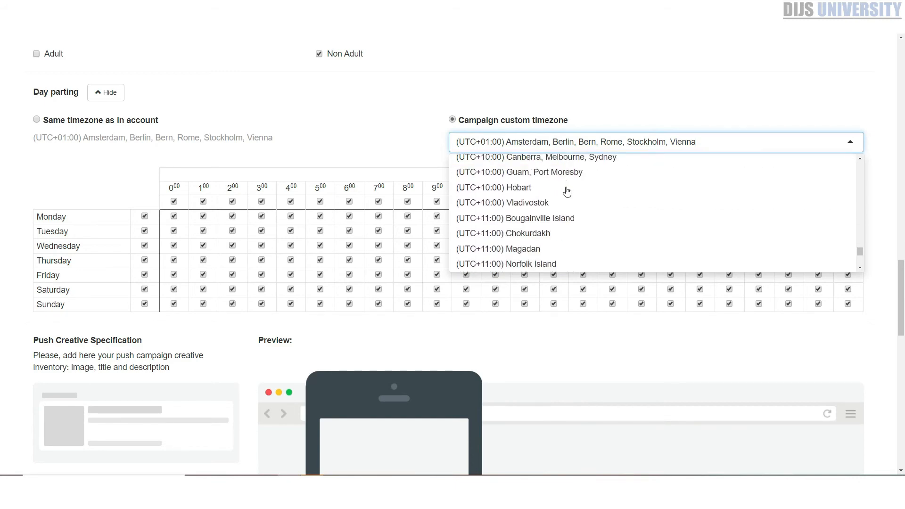
{"action": "scroll", "coordinate": [567, 191], "scroll_direction": "down", "scroll_amount": 3}
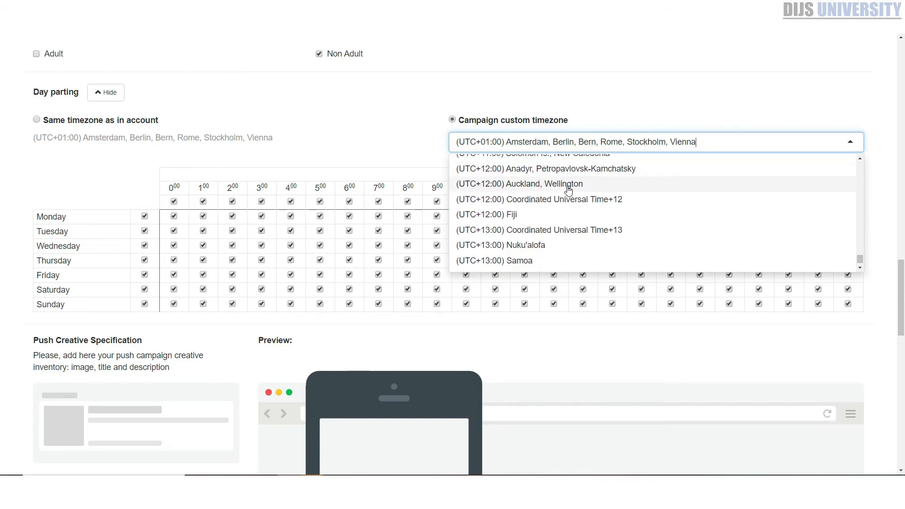
{"action": "scroll", "coordinate": [515, 195], "scroll_direction": "up", "scroll_amount": 12}
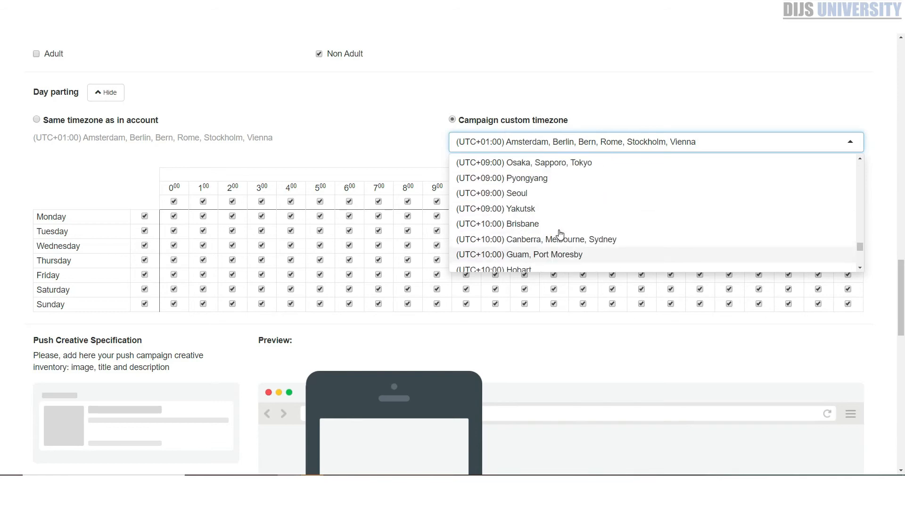
{"action": "scroll", "coordinate": [542, 235], "scroll_direction": "up", "scroll_amount": 13}
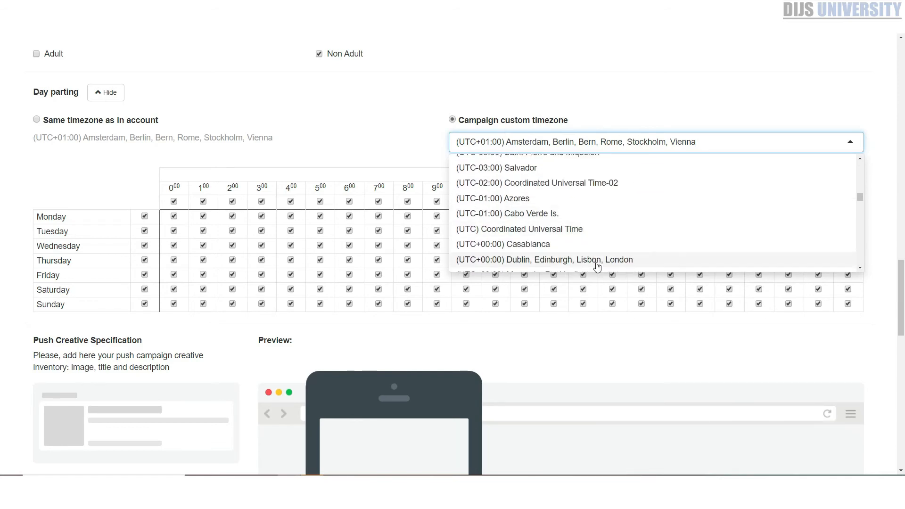
{"action": "scroll", "coordinate": [584, 243], "scroll_direction": "up", "scroll_amount": 7}
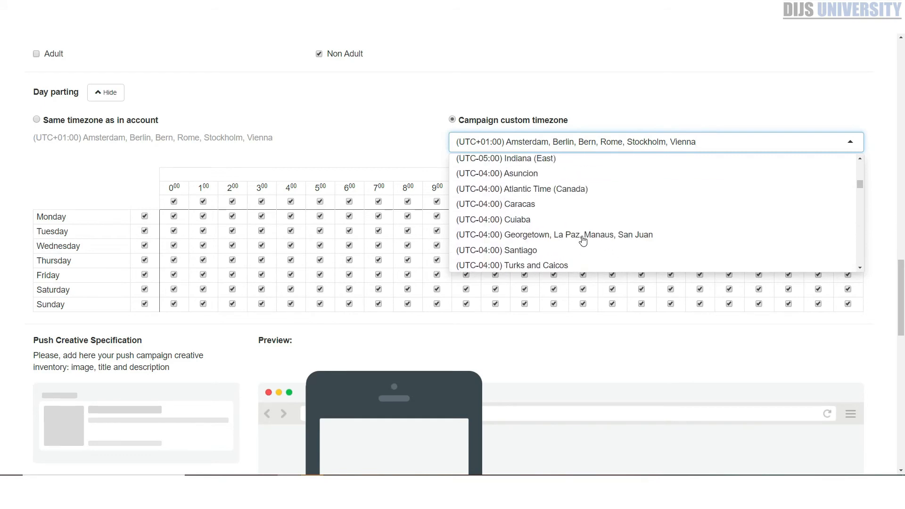
{"action": "scroll", "coordinate": [583, 241], "scroll_direction": "up", "scroll_amount": 7}
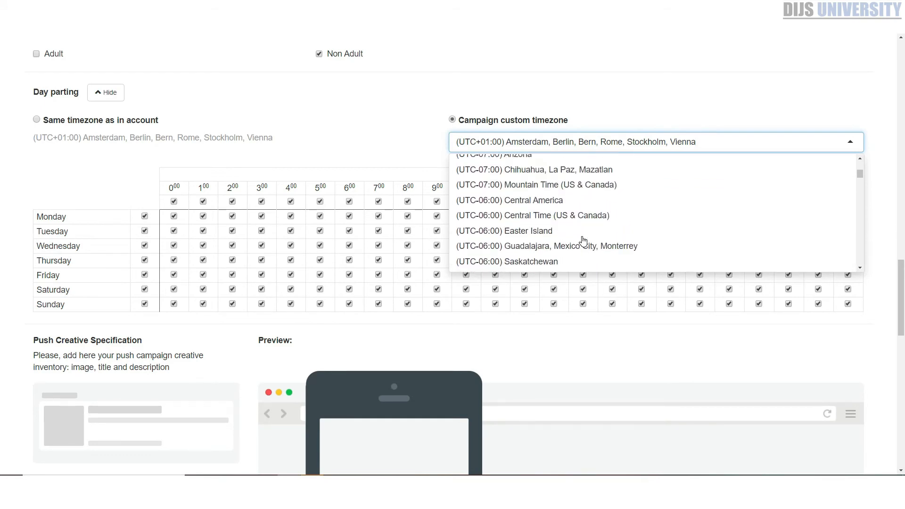
{"action": "scroll", "coordinate": [583, 241], "scroll_direction": "up", "scroll_amount": 3}
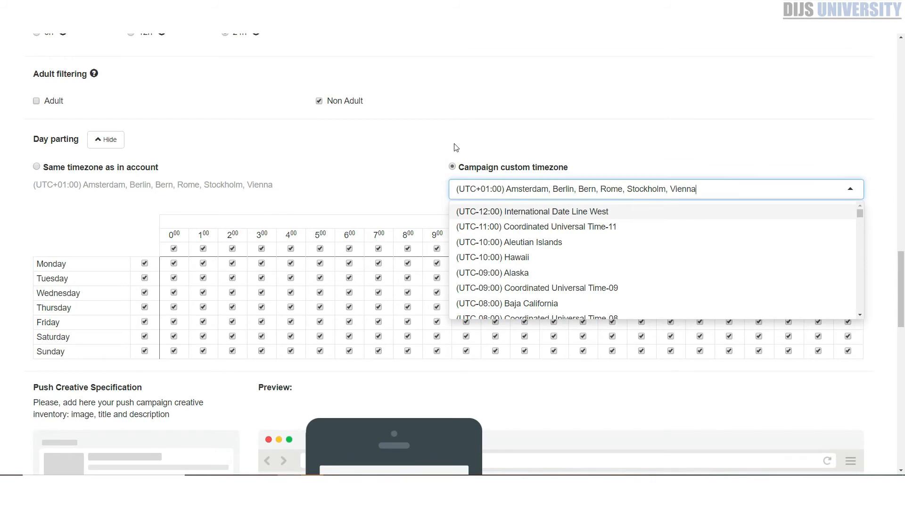
{"action": "left_click", "coordinate": [455, 148]}
Step: Exclude the 3:00 hour from Monday to Thursday in the day parting schedule
{"action": "scroll", "coordinate": [283, 259], "scroll_direction": "down", "scroll_amount": 2}
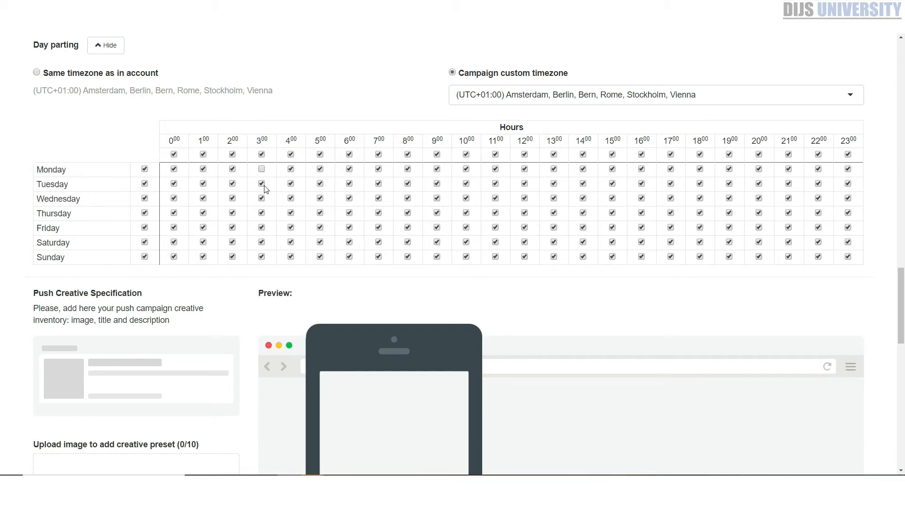
{"action": "left_click", "coordinate": [262, 184]}
{"action": "left_click", "coordinate": [261, 198]}
{"action": "left_click", "coordinate": [262, 213]}
Step: Exclude the 18:00 hour from Monday to Friday, keeping it enabled on Saturday and Sunday
{"action": "left_click", "coordinate": [700, 153]}
{"action": "scroll", "coordinate": [542, 188], "scroll_direction": "down", "scroll_amount": 2}
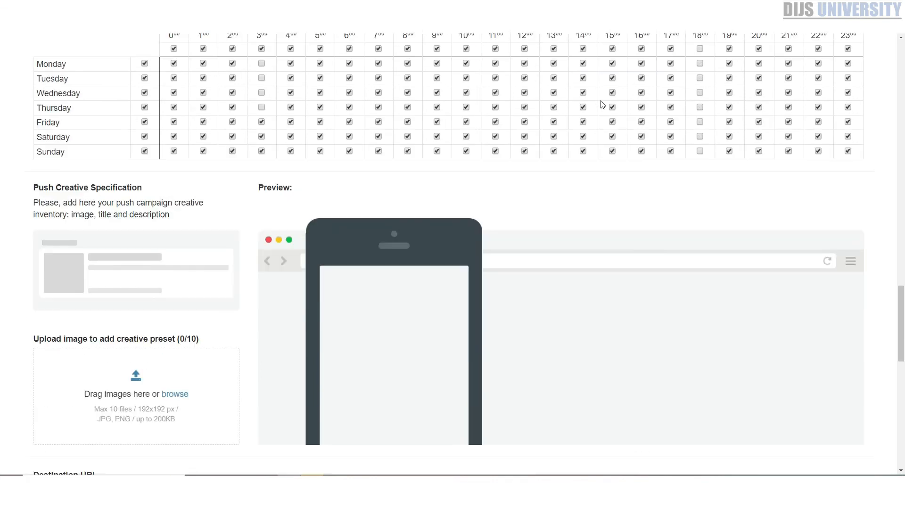
{"action": "left_click", "coordinate": [701, 138]}
{"action": "left_click", "coordinate": [699, 150]}
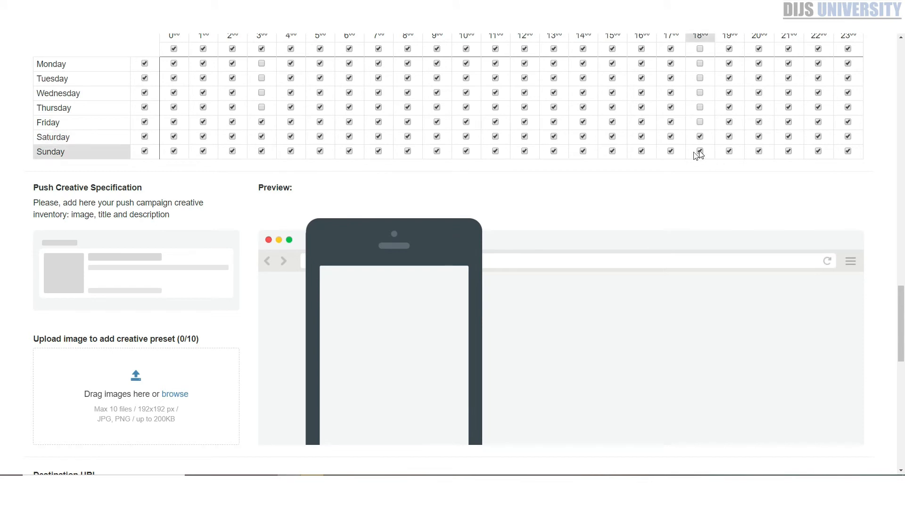
{"action": "scroll", "coordinate": [430, 162], "scroll_direction": "down", "scroll_amount": 1}
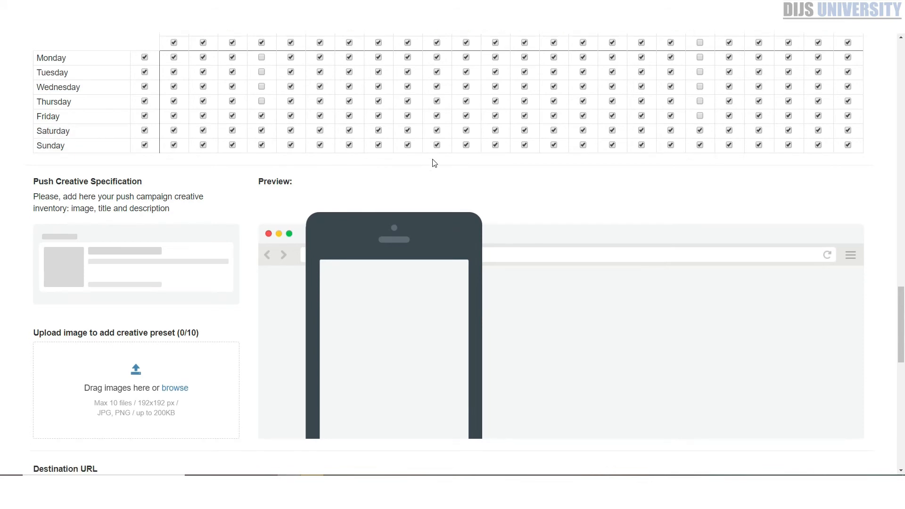
Step: Upload the blue chat-bubble notification image as a push creative and title it "New Message (1)"
{"action": "scroll", "coordinate": [389, 213], "scroll_direction": "down", "scroll_amount": 1}
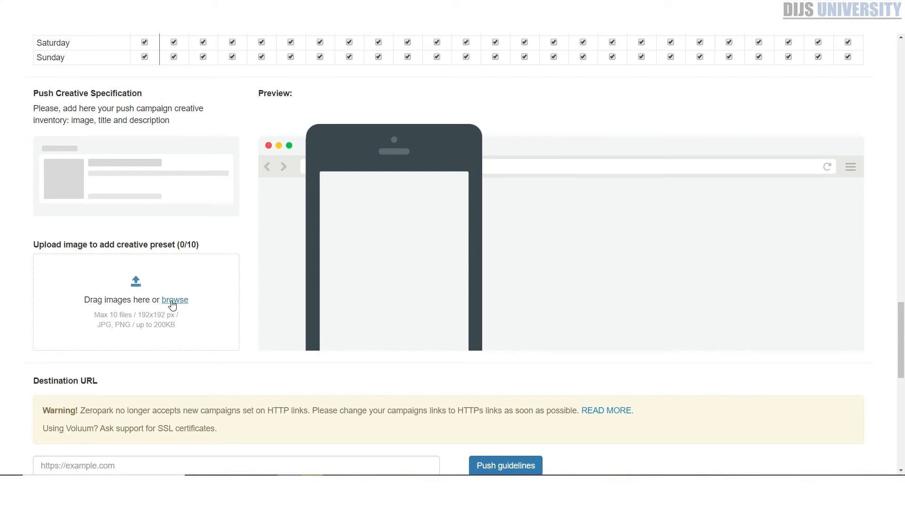
{"action": "left_click", "coordinate": [172, 303]}
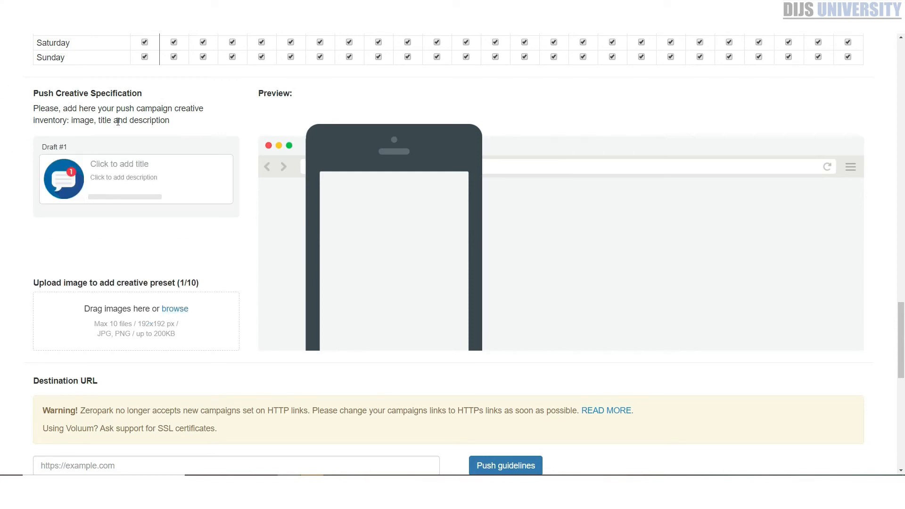
{"action": "left_click", "coordinate": [142, 164]}
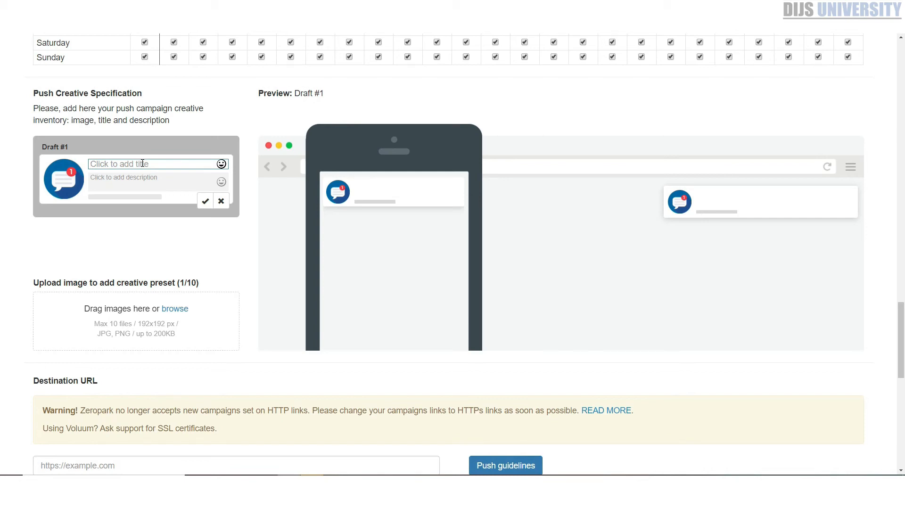
{"action": "type", "text": "New Mess"}
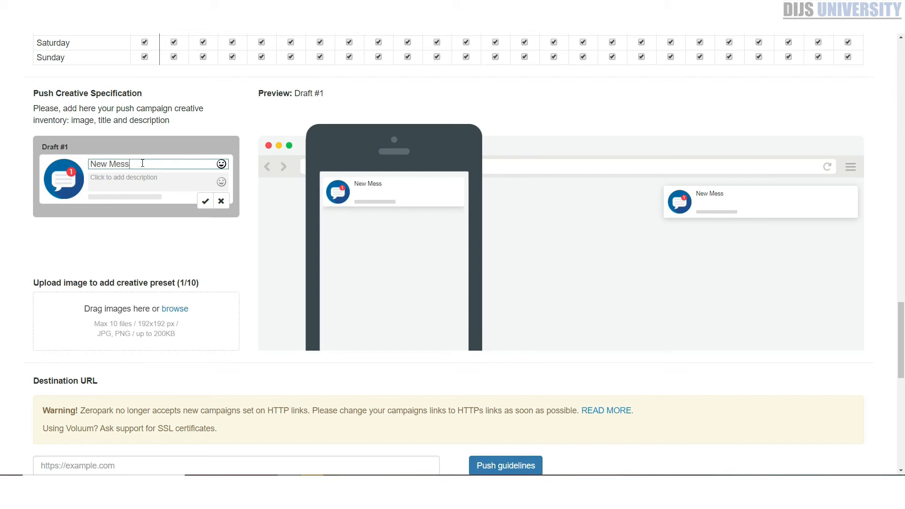
{"action": "type", "text": "age (1"}
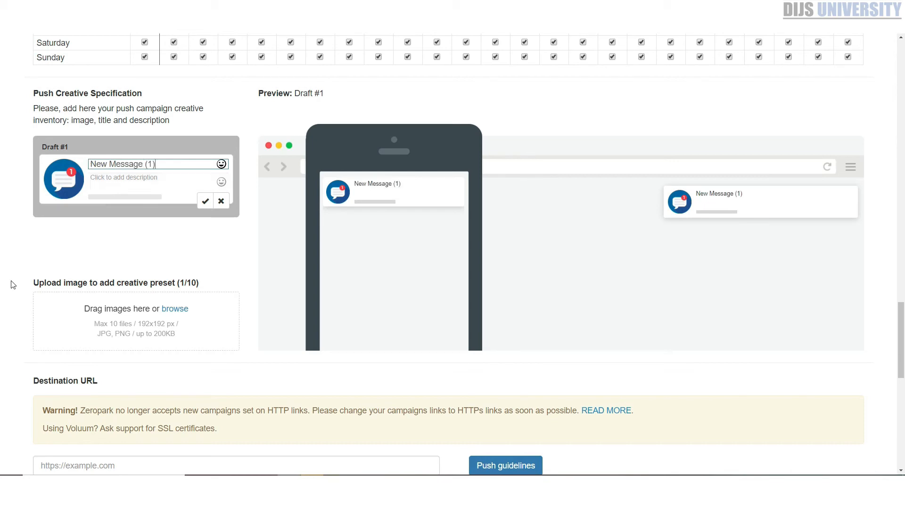
{"action": "left_click", "coordinate": [108, 194]}
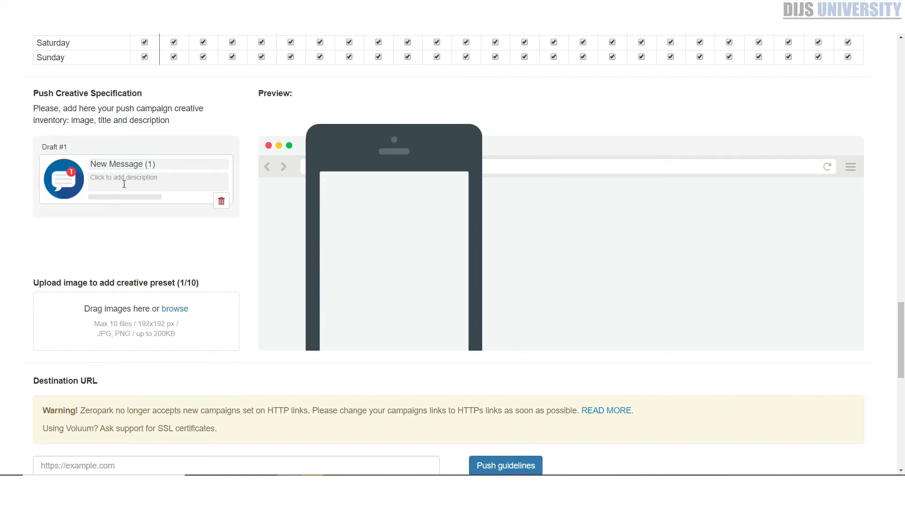
Step: Set the creative's description to "You are the lucky customer. Get your Iphone for $1"
{"action": "left_click", "coordinate": [123, 182]}
{"action": "type", "text": "CLi"}
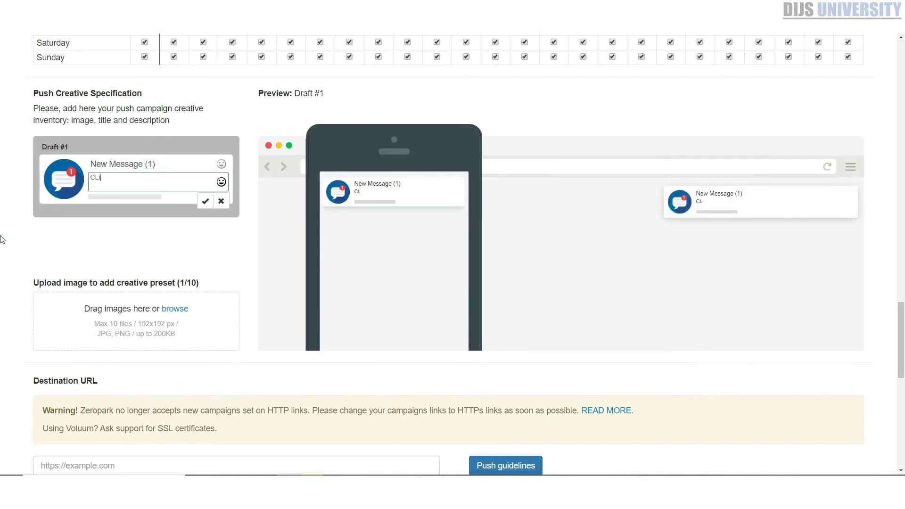
{"action": "key", "text": "BackSpace"}
{"action": "type", "text": "You are the lukcy"}
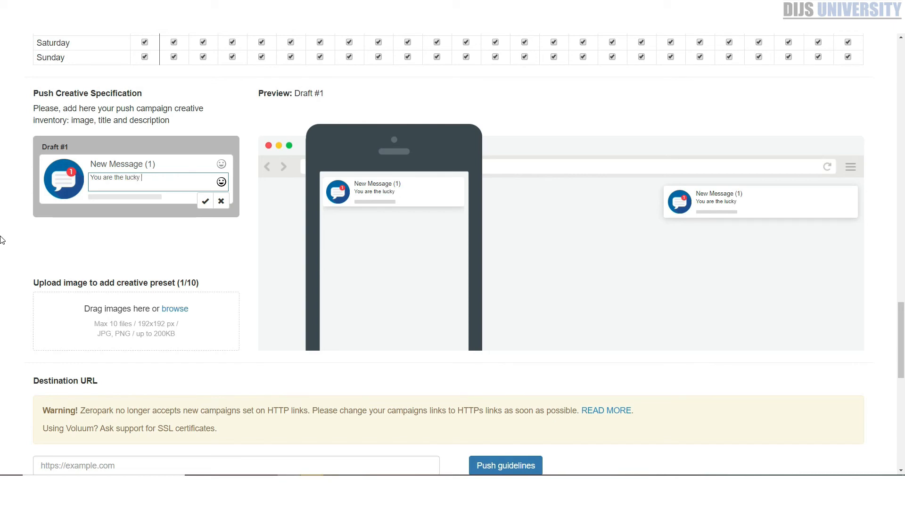
{"action": "type", "text": "customer. Get your Iphone for $1"}
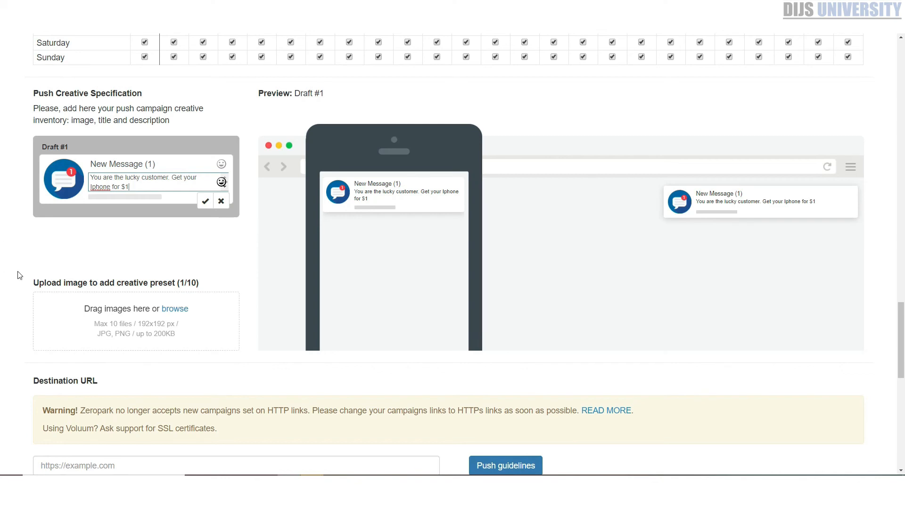
{"action": "scroll", "coordinate": [89, 158], "scroll_direction": "down", "scroll_amount": 4}
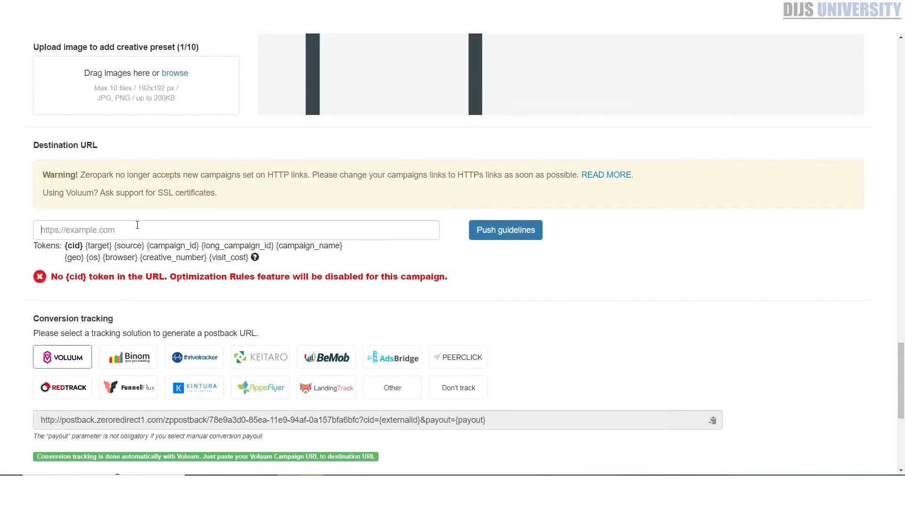
{"action": "left_click", "coordinate": [136, 226]}
{"action": "type", "text": "https://track.mediariches.com/postback?cid=REPLACE"}
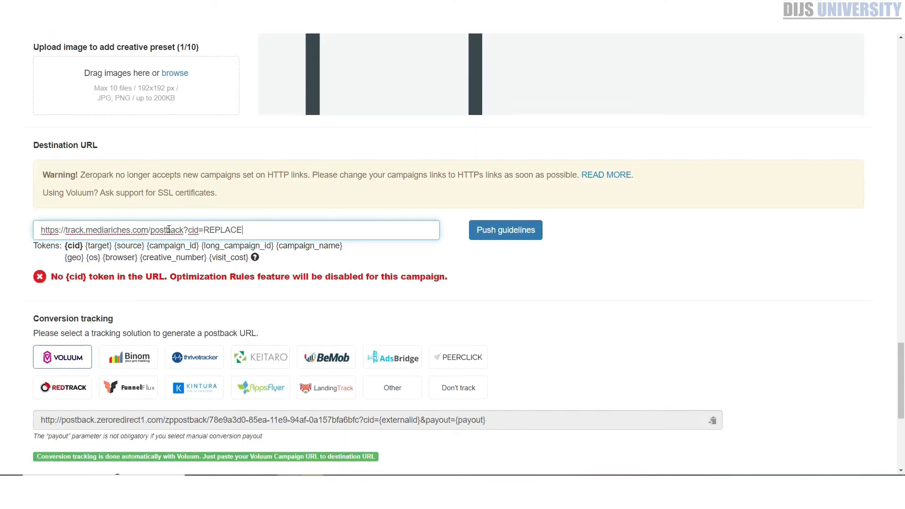
{"action": "left_click_drag", "start_coordinate": [293, 231], "coordinate": [20, 222]}
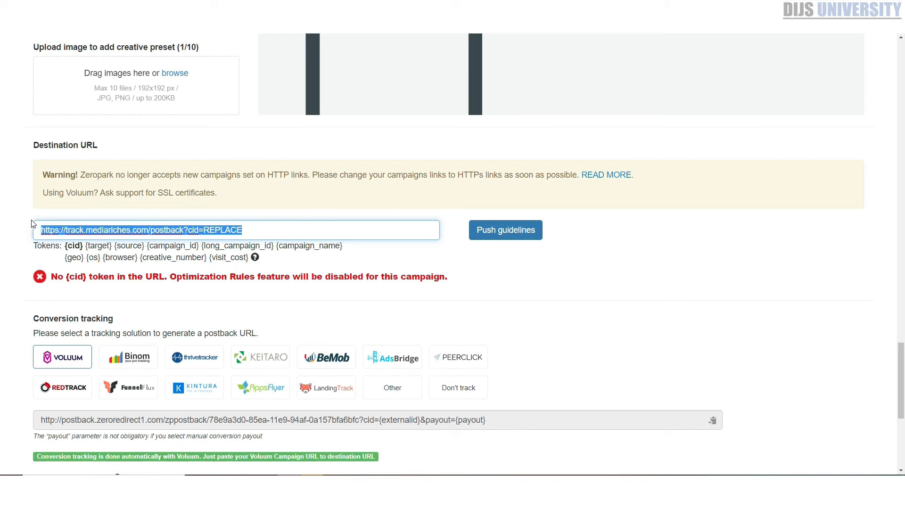
{"action": "key", "text": "BackSpace"}
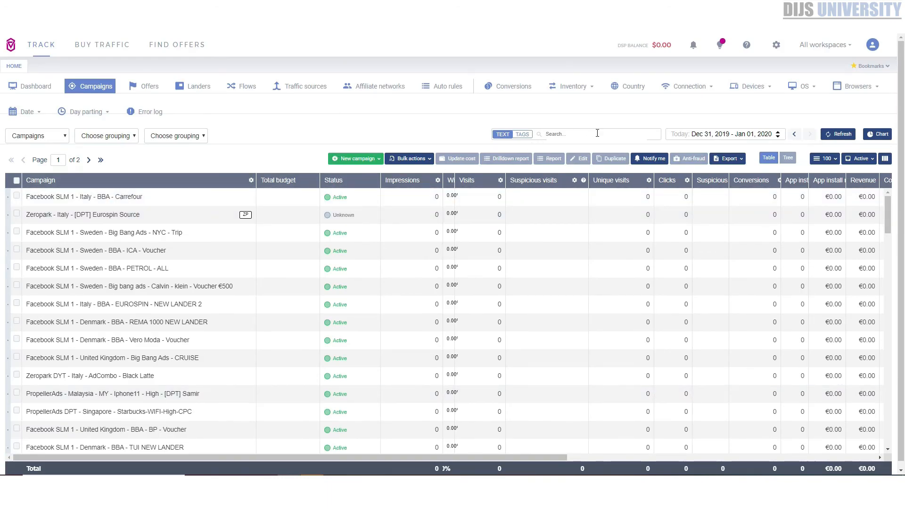
Step: Filter the Voluum campaign list by the text "cc"
{"action": "left_click", "coordinate": [557, 134]}
{"action": "type", "text": "co"}
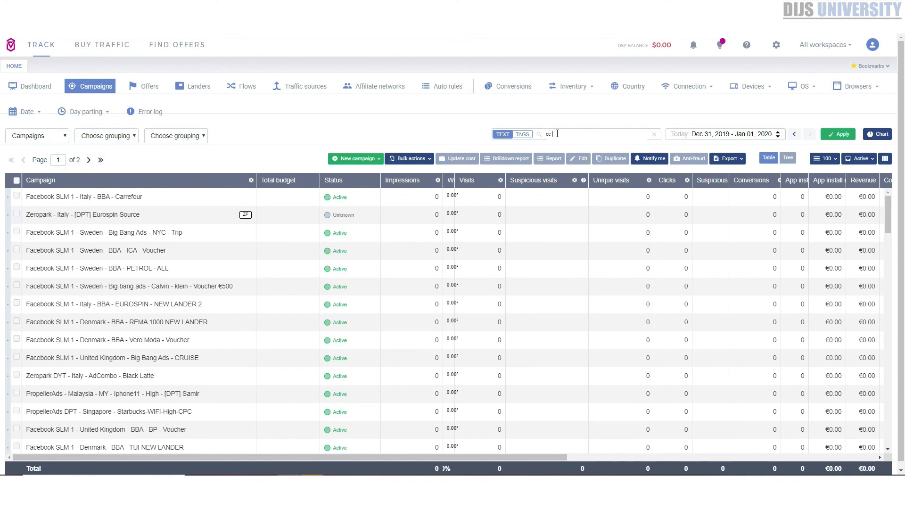
{"action": "left_click", "coordinate": [843, 135]}
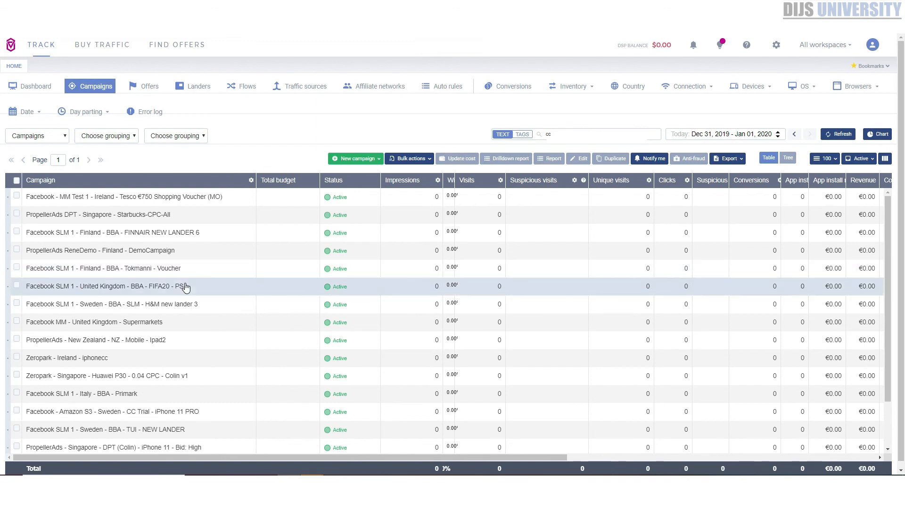
Step: Open the "Zeropark - Ireland - iphonecc" campaign for editing and go to its tracking details to get the campaign URL
{"action": "scroll", "coordinate": [185, 292], "scroll_direction": "down", "scroll_amount": 2}
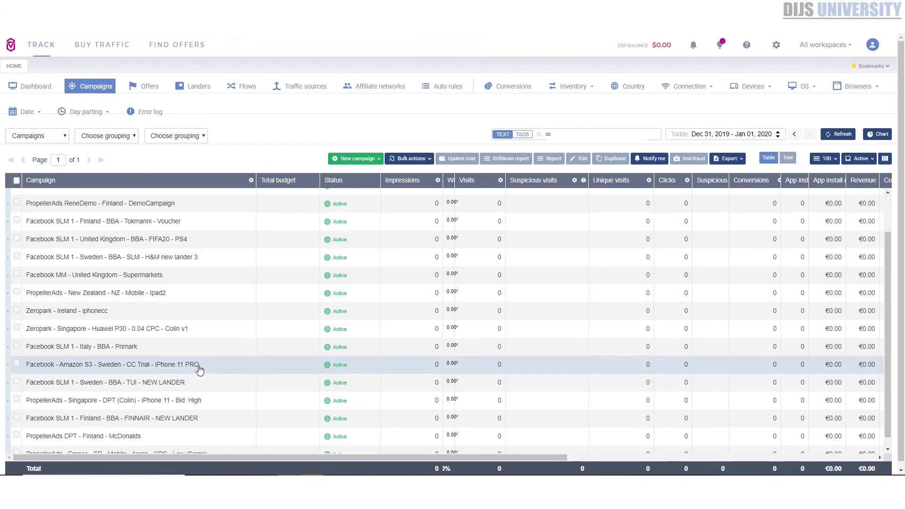
{"action": "scroll", "coordinate": [196, 376], "scroll_direction": "down", "scroll_amount": 1}
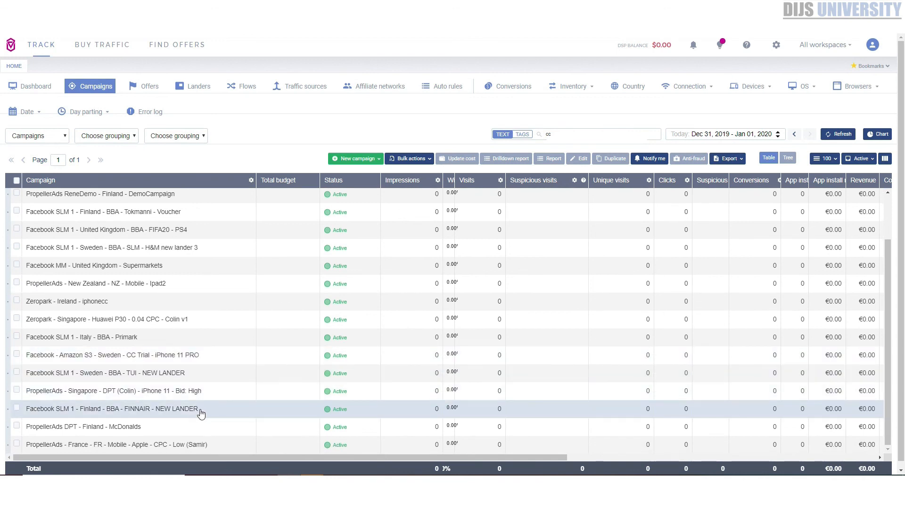
{"action": "scroll", "coordinate": [196, 409], "scroll_direction": "up", "scroll_amount": 2}
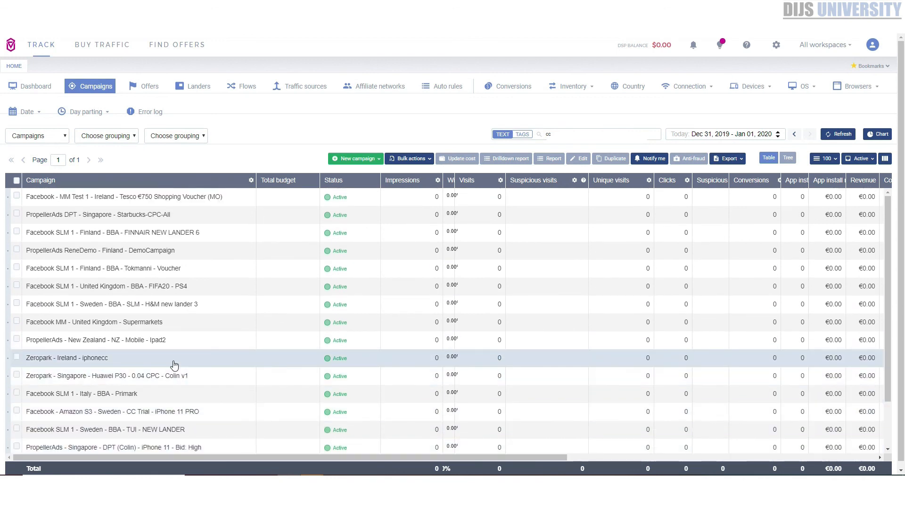
{"action": "left_click", "coordinate": [172, 363]}
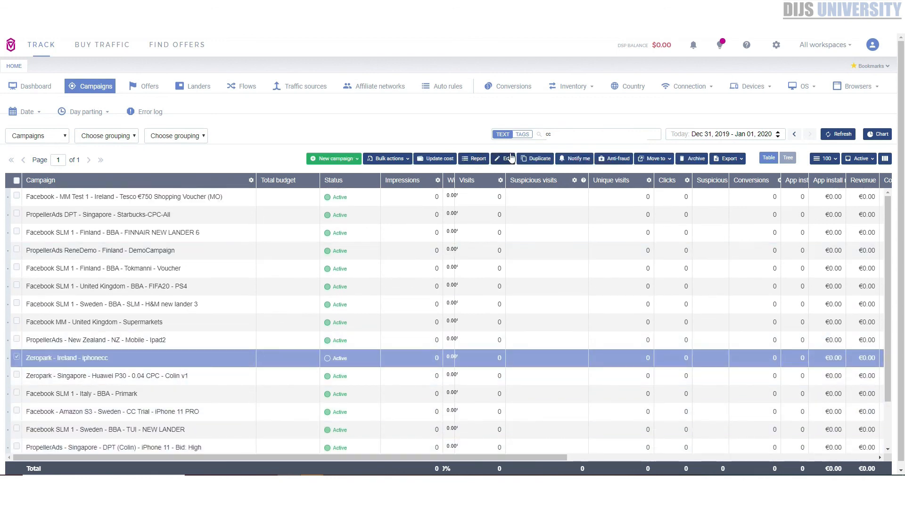
{"action": "left_click", "coordinate": [509, 159]}
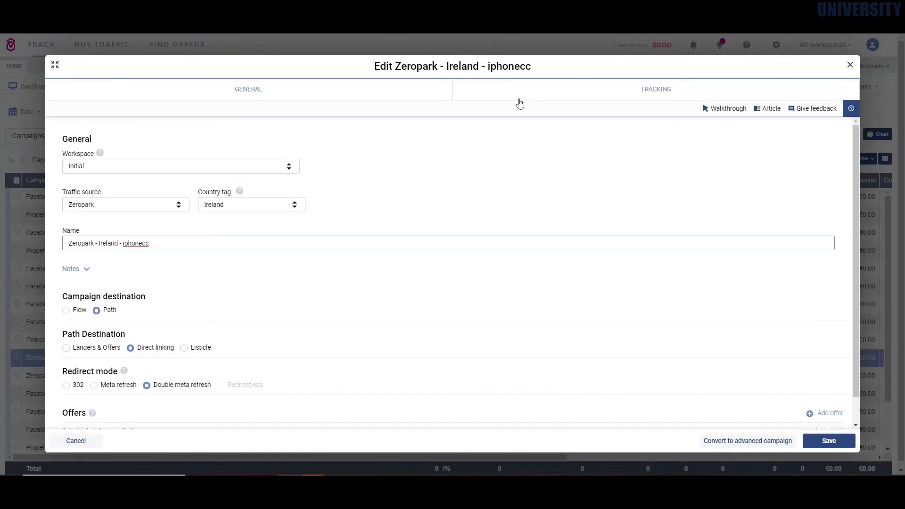
{"action": "left_click", "coordinate": [520, 96]}
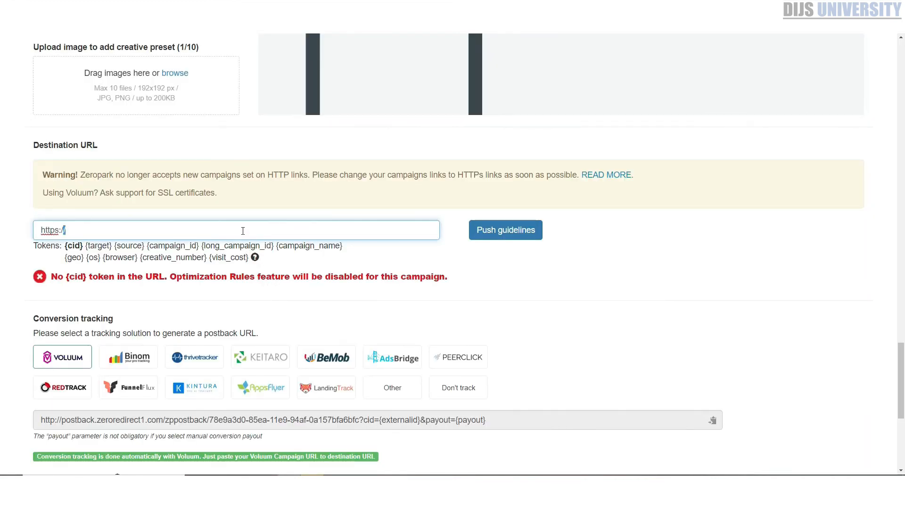
{"action": "left_click", "coordinate": [242, 230]}
{"action": "triple_click", "coordinate": [242, 231]}
{"action": "key", "text": "ctrl+v"}
Step: Set the campaign vertical to Surveys & Sweeps
{"action": "scroll", "coordinate": [246, 313], "scroll_direction": "down", "scroll_amount": 2}
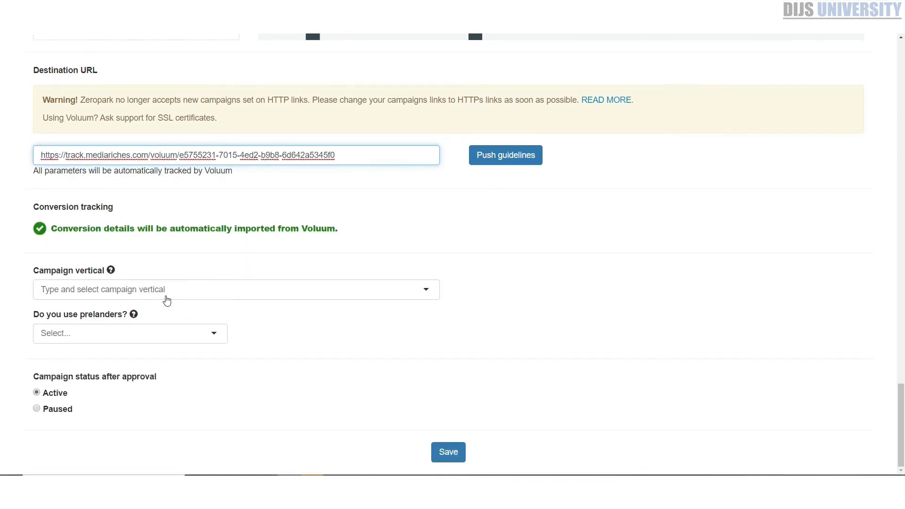
{"action": "left_click", "coordinate": [166, 300]}
{"action": "scroll", "coordinate": [158, 325], "scroll_direction": "down", "scroll_amount": 3}
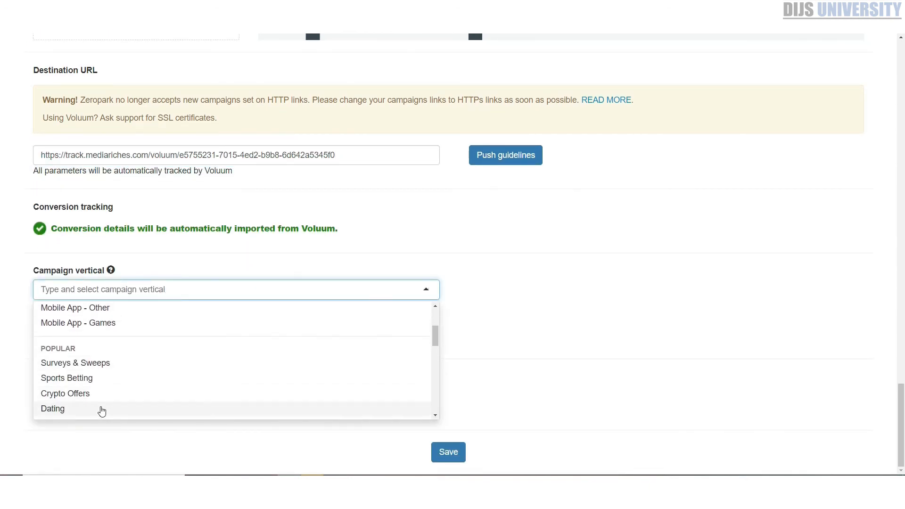
{"action": "left_click", "coordinate": [96, 363]}
Step: Answer No to using prelanders and set the campaign status after approval to Paused
{"action": "left_click", "coordinate": [92, 335]}
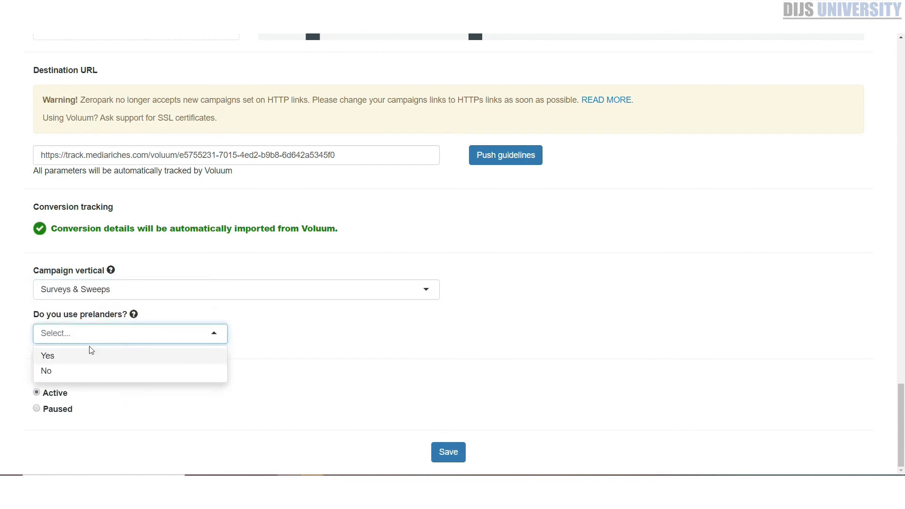
{"action": "left_click", "coordinate": [81, 370]}
{"action": "left_click", "coordinate": [58, 410]}
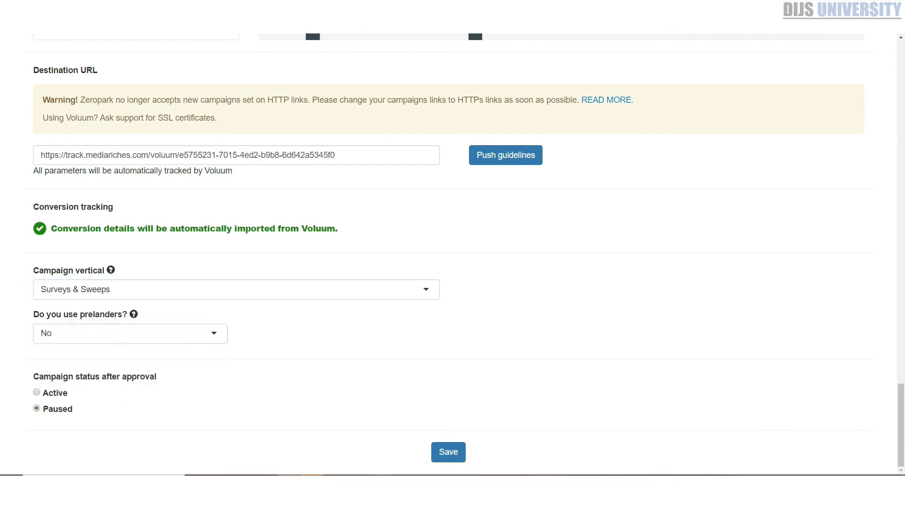